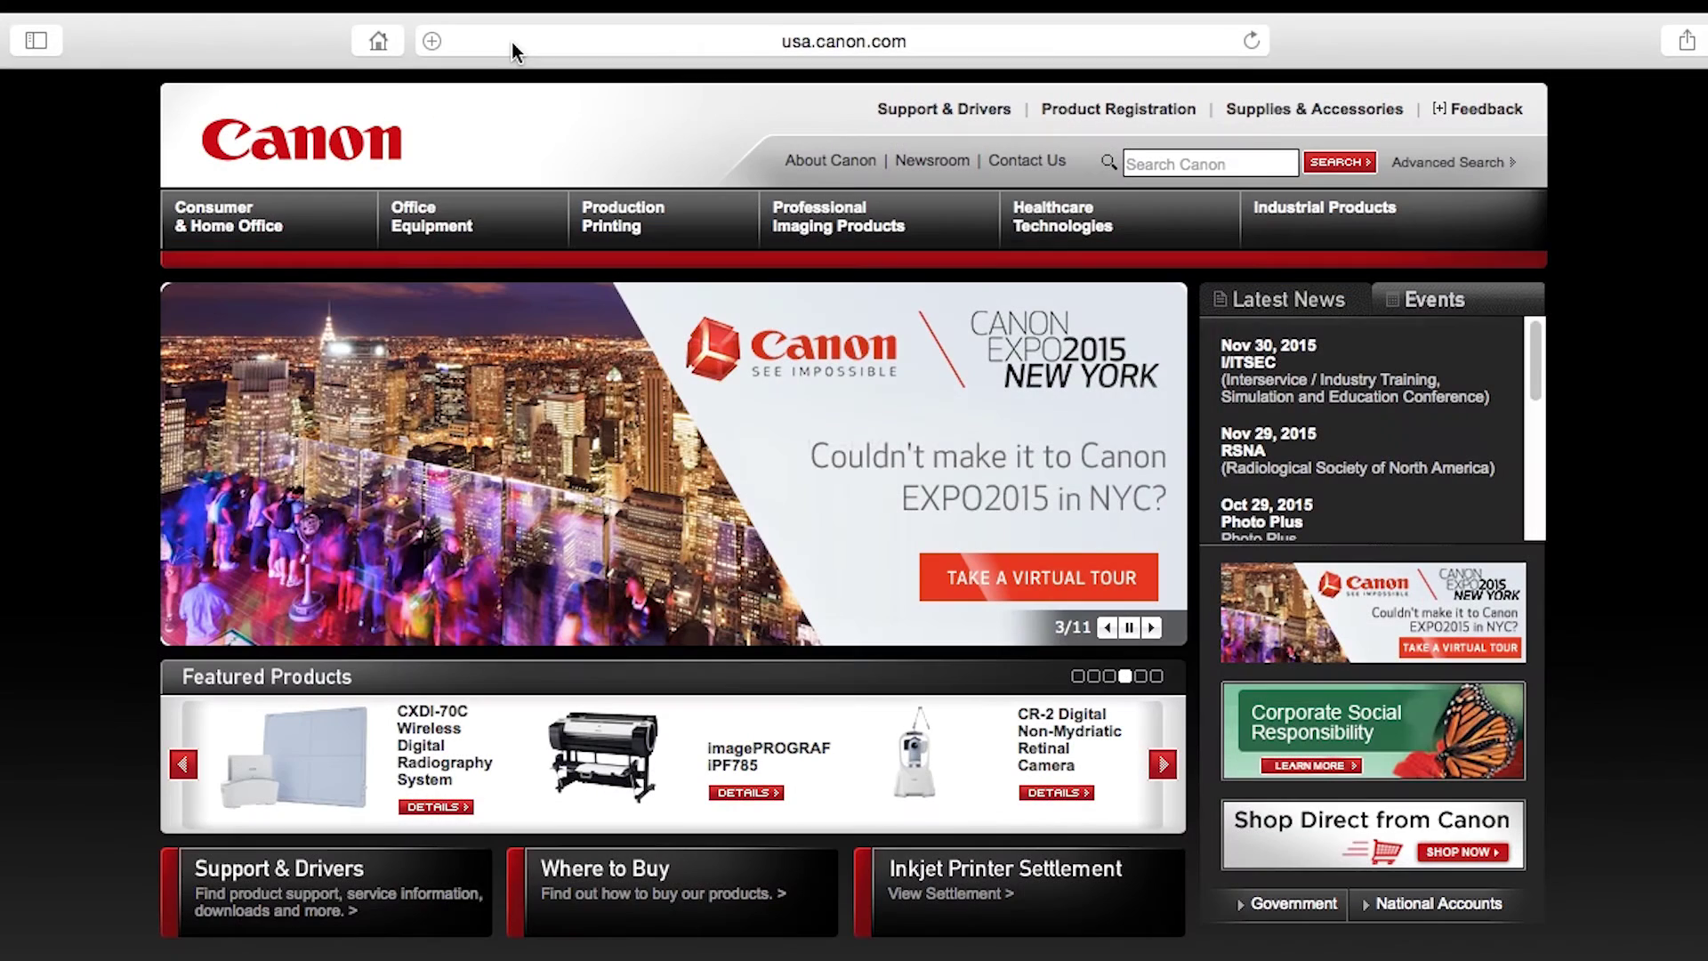
# Go to canon.com/ijsetup and start setup for the MG2920 purchased in the U.S.A
pyautogui.click(510, 41)
pyautogui.write('canon.com')
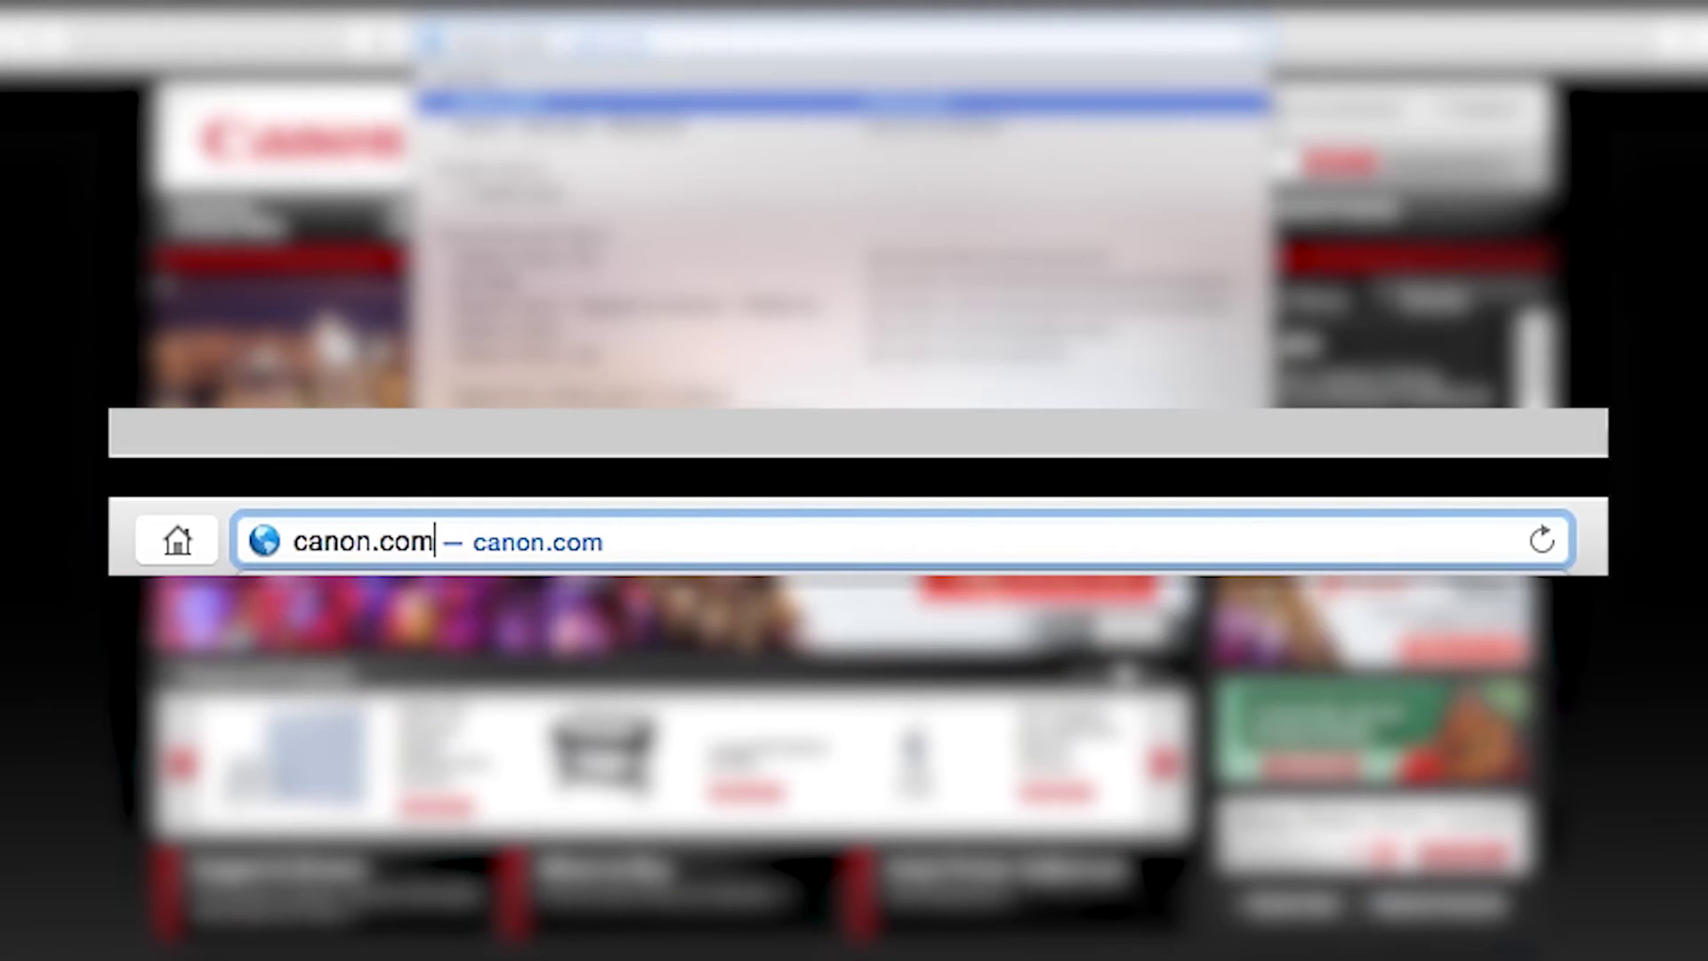
pyautogui.write('/ij')
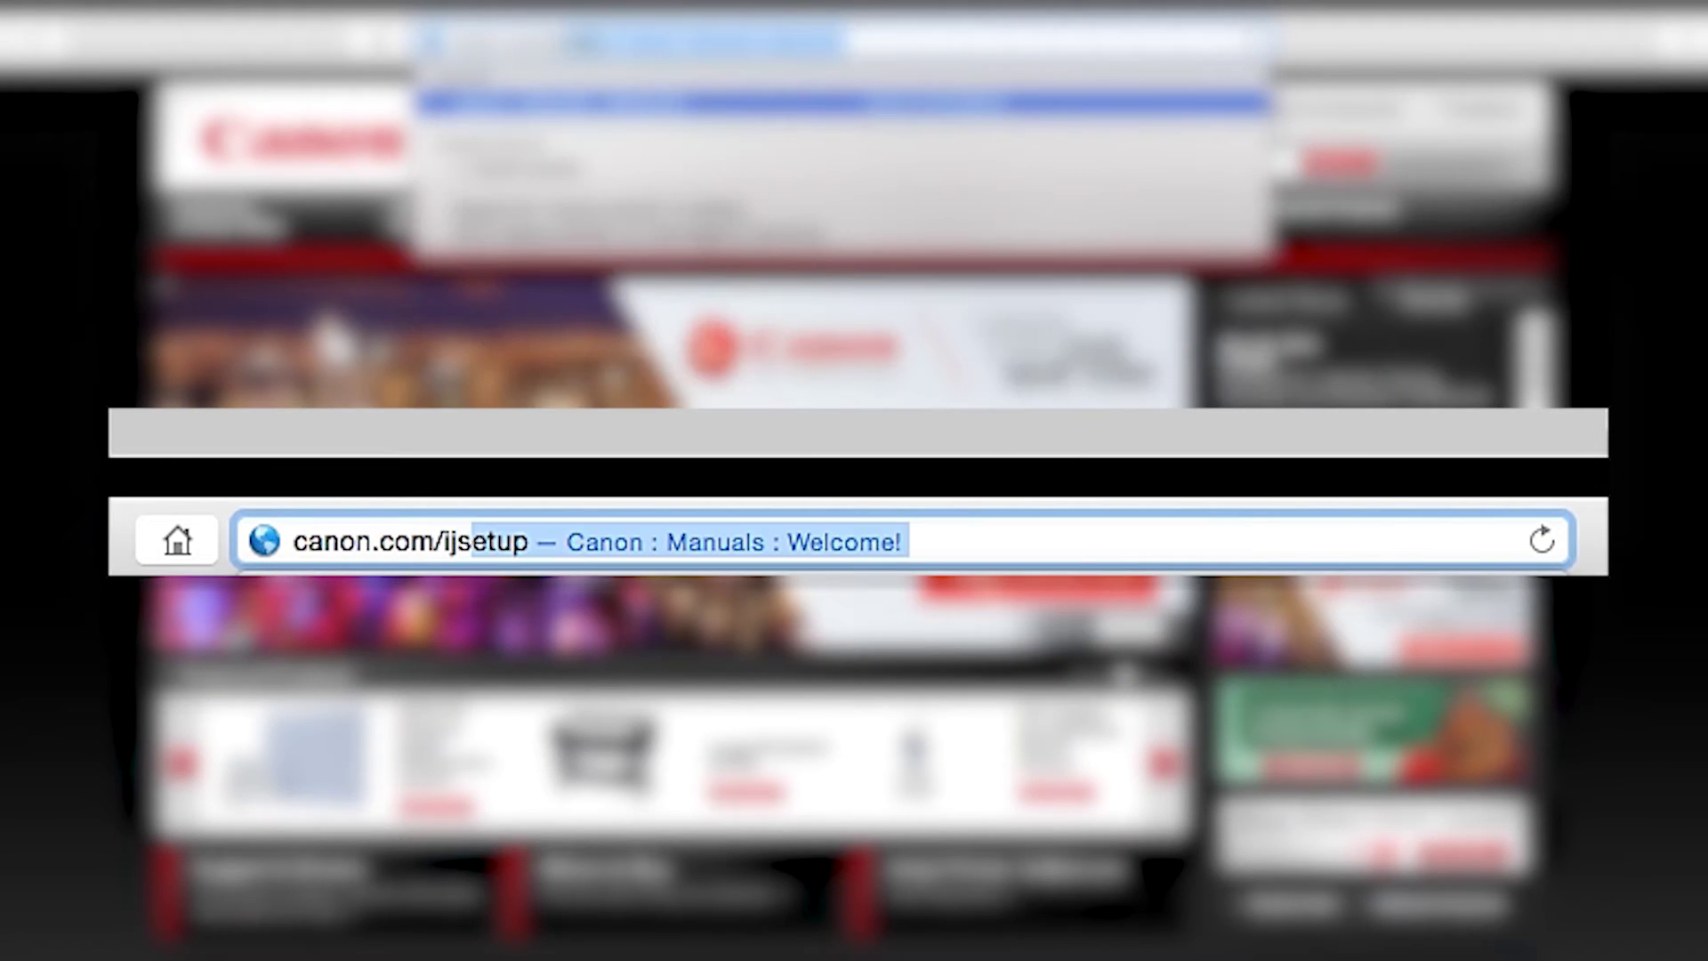
pyautogui.write('setup')
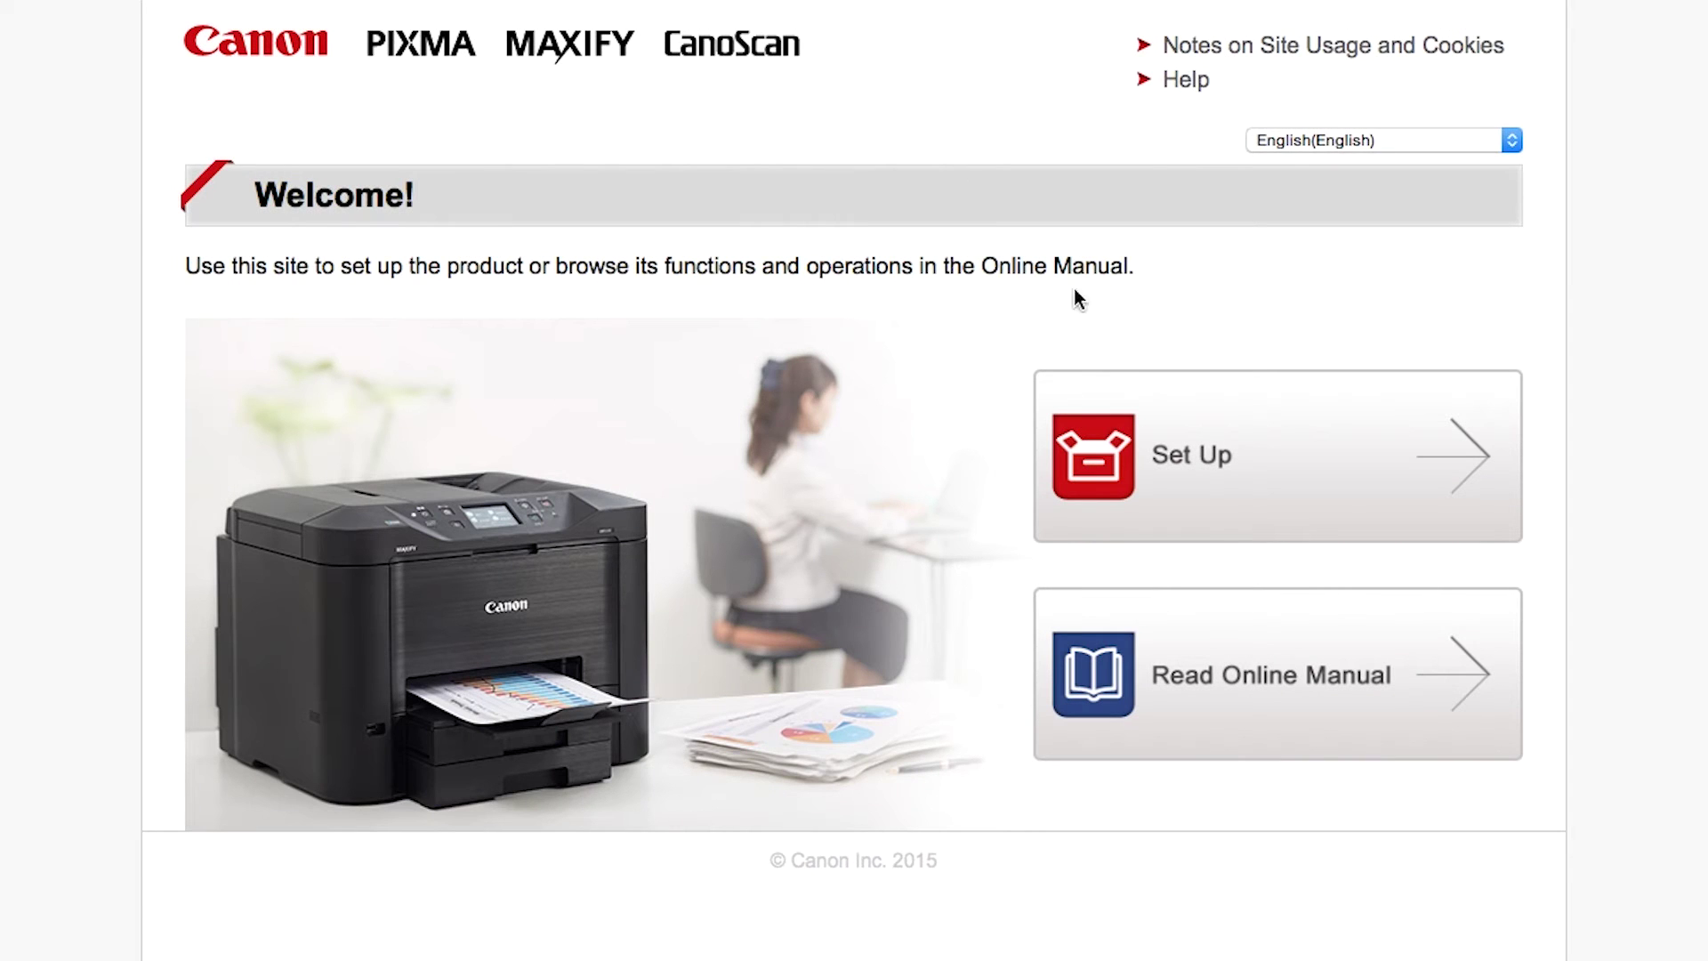
pyautogui.click(1342, 516)
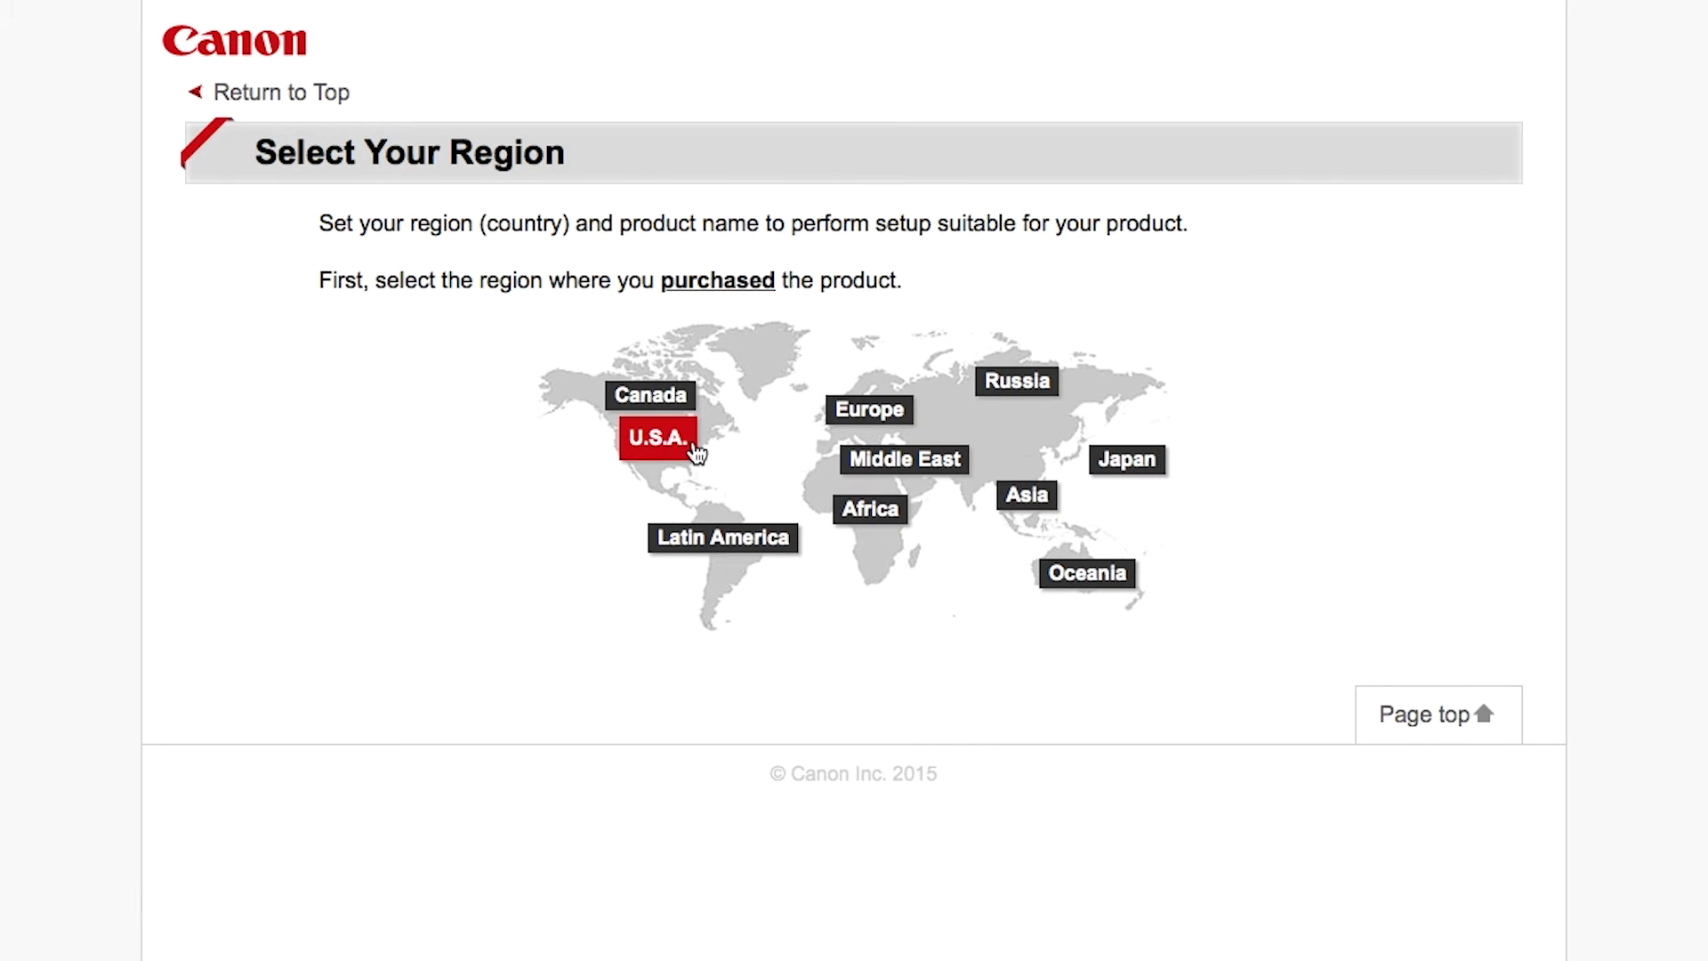
pyautogui.click(692, 452)
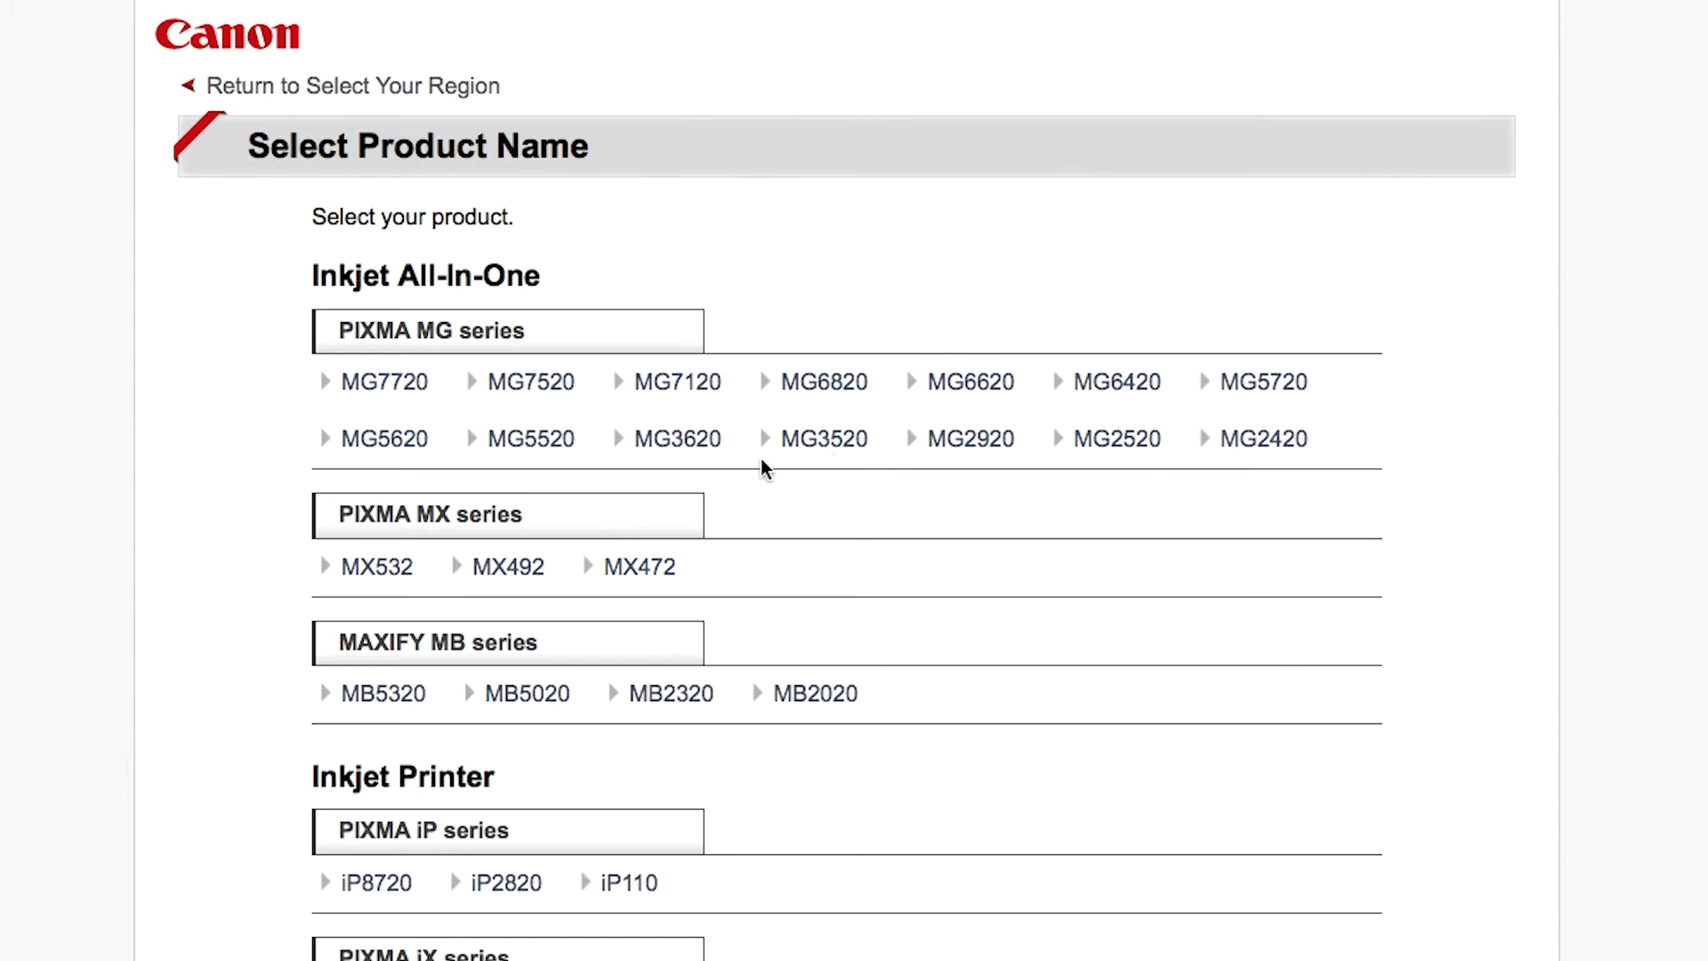
pyautogui.click(968, 450)
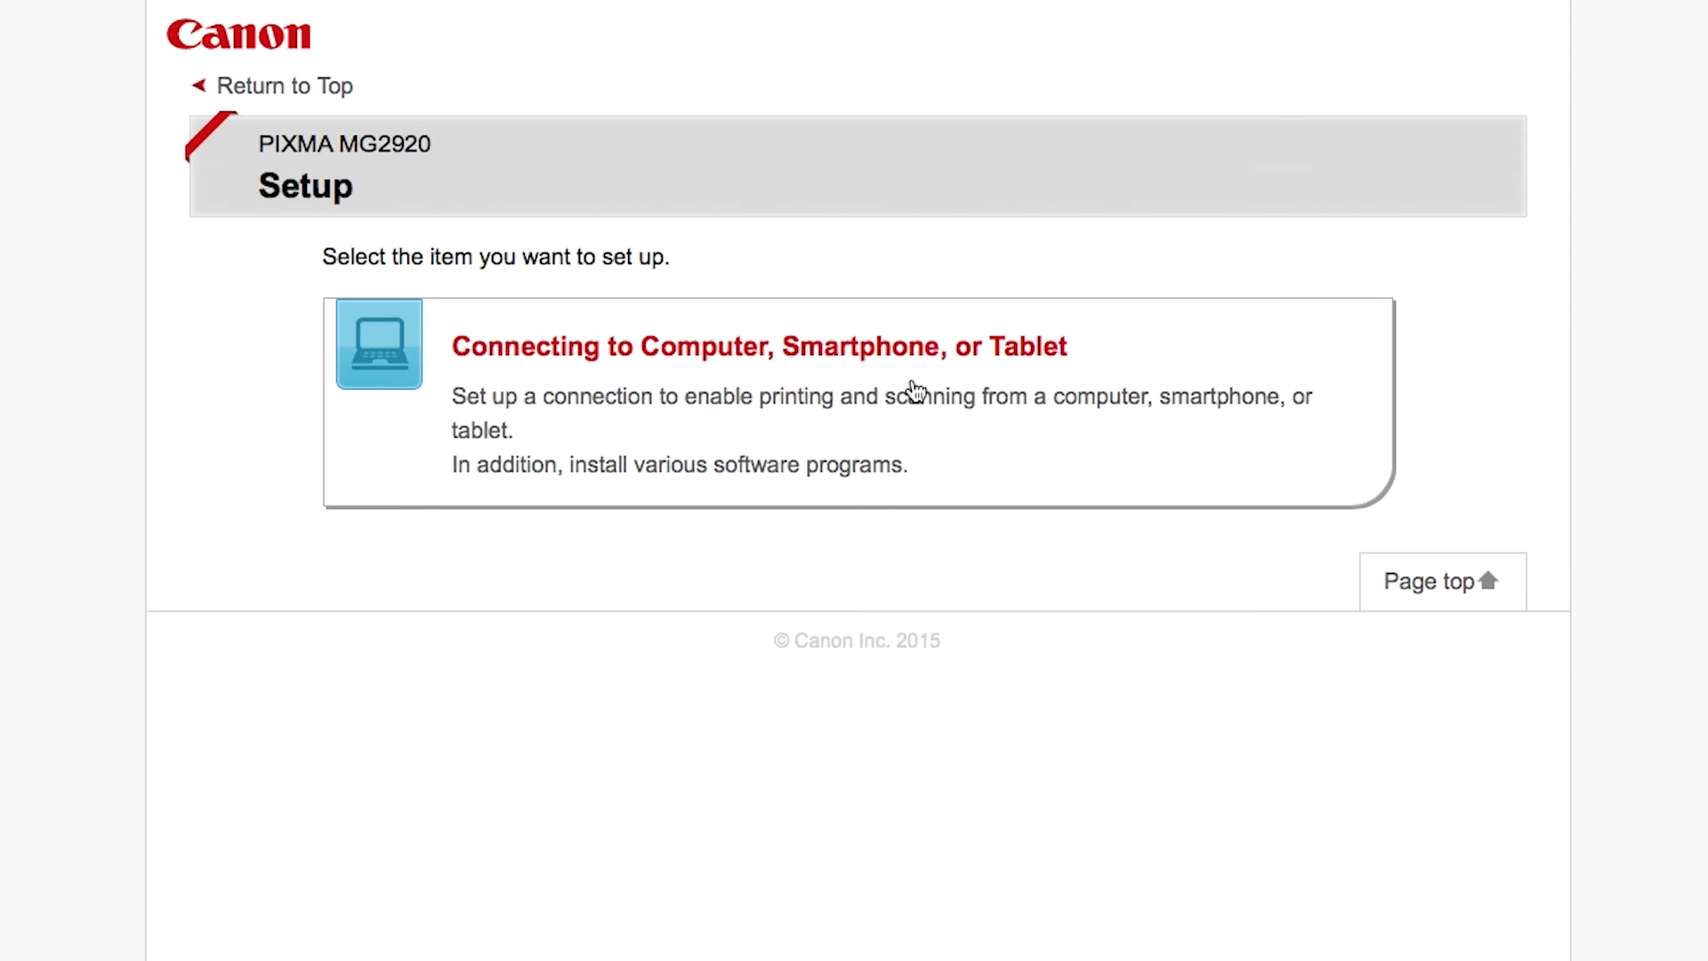
# Download the Mac setup file mac-mg2900-1_2-mcd-2.dmg and open it from Downloads
pyautogui.click(901, 352)
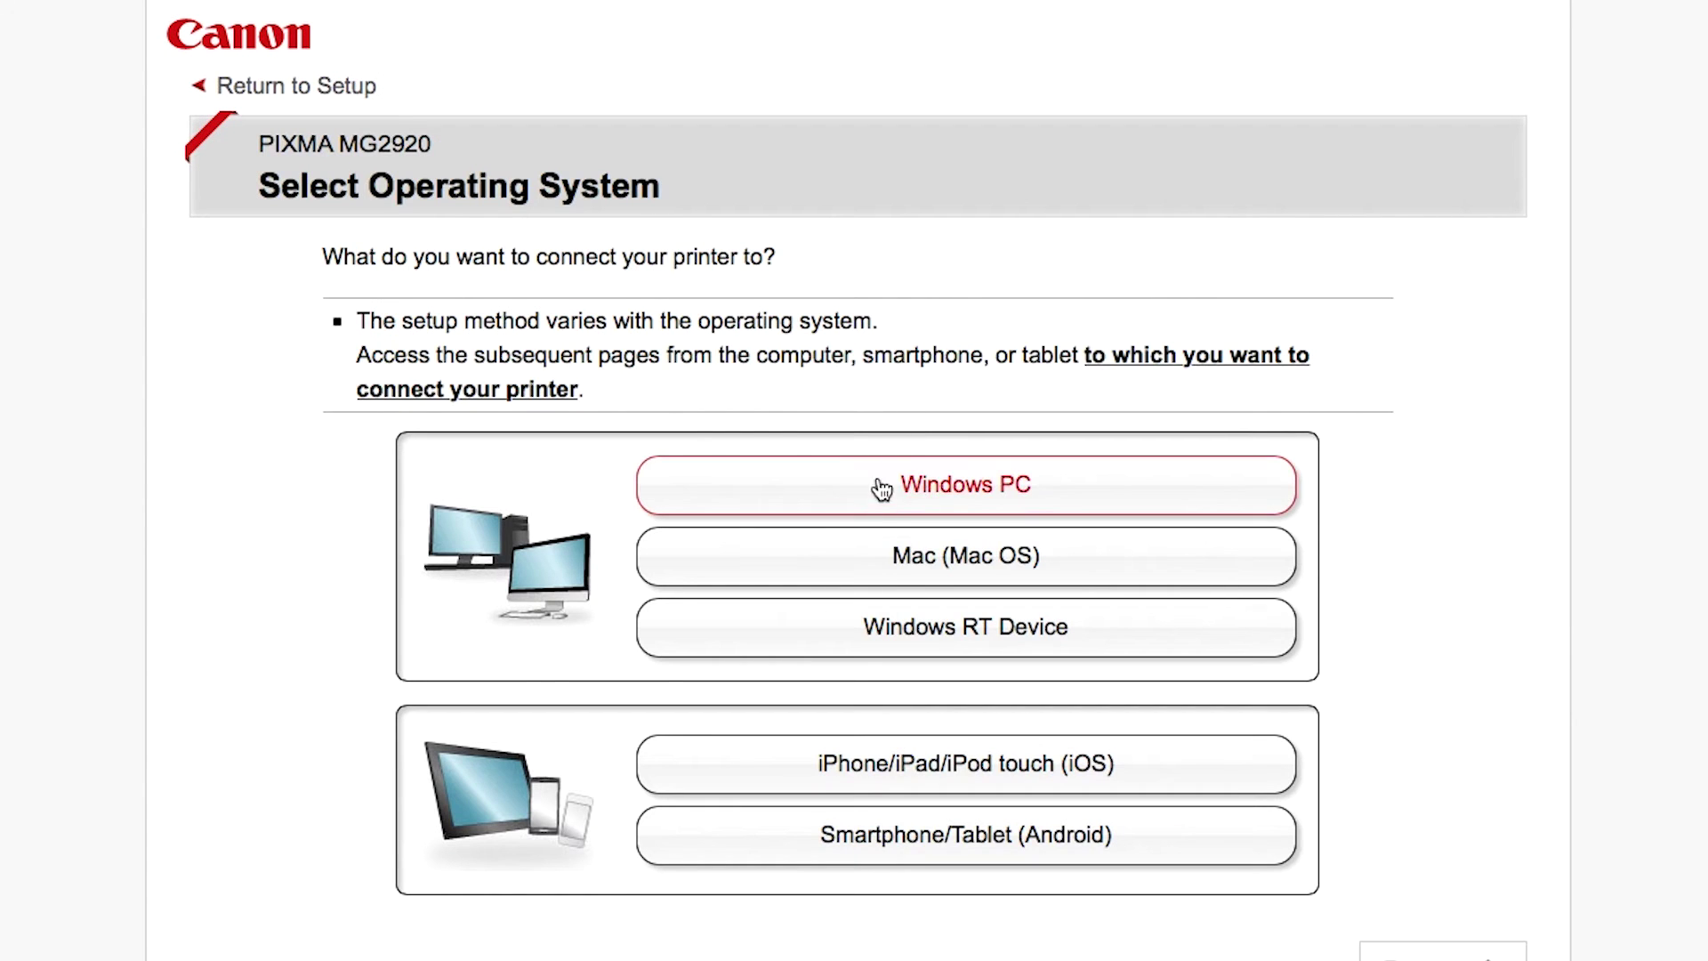
pyautogui.click(904, 559)
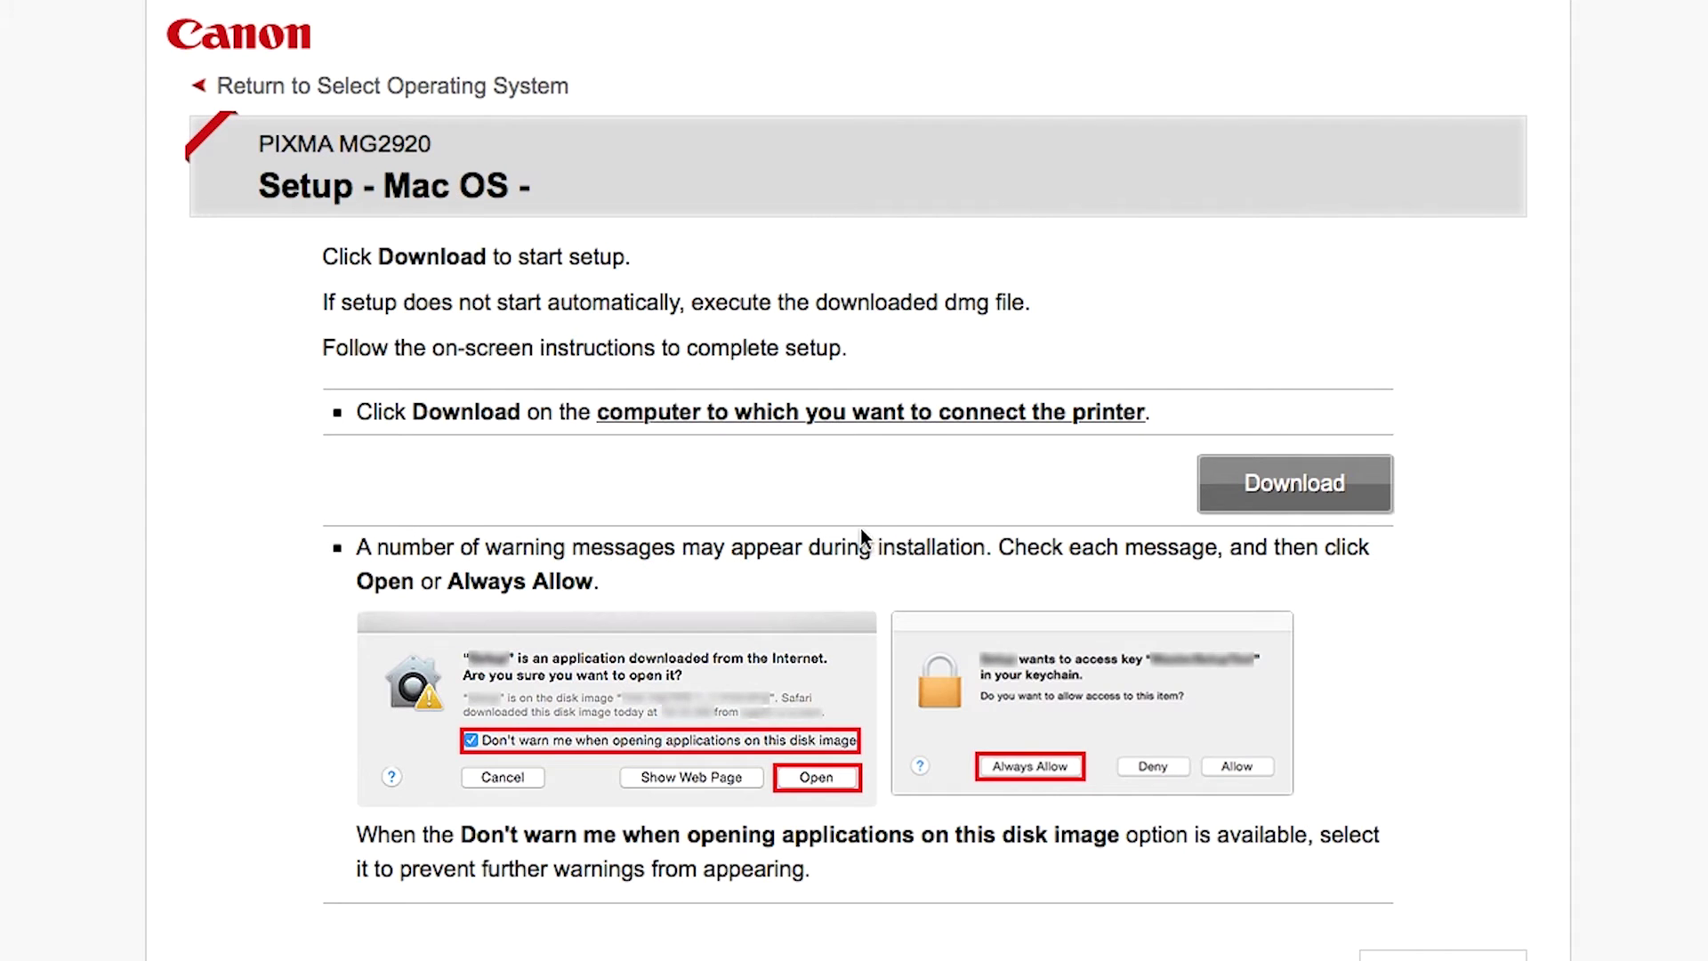
pyautogui.click(1270, 485)
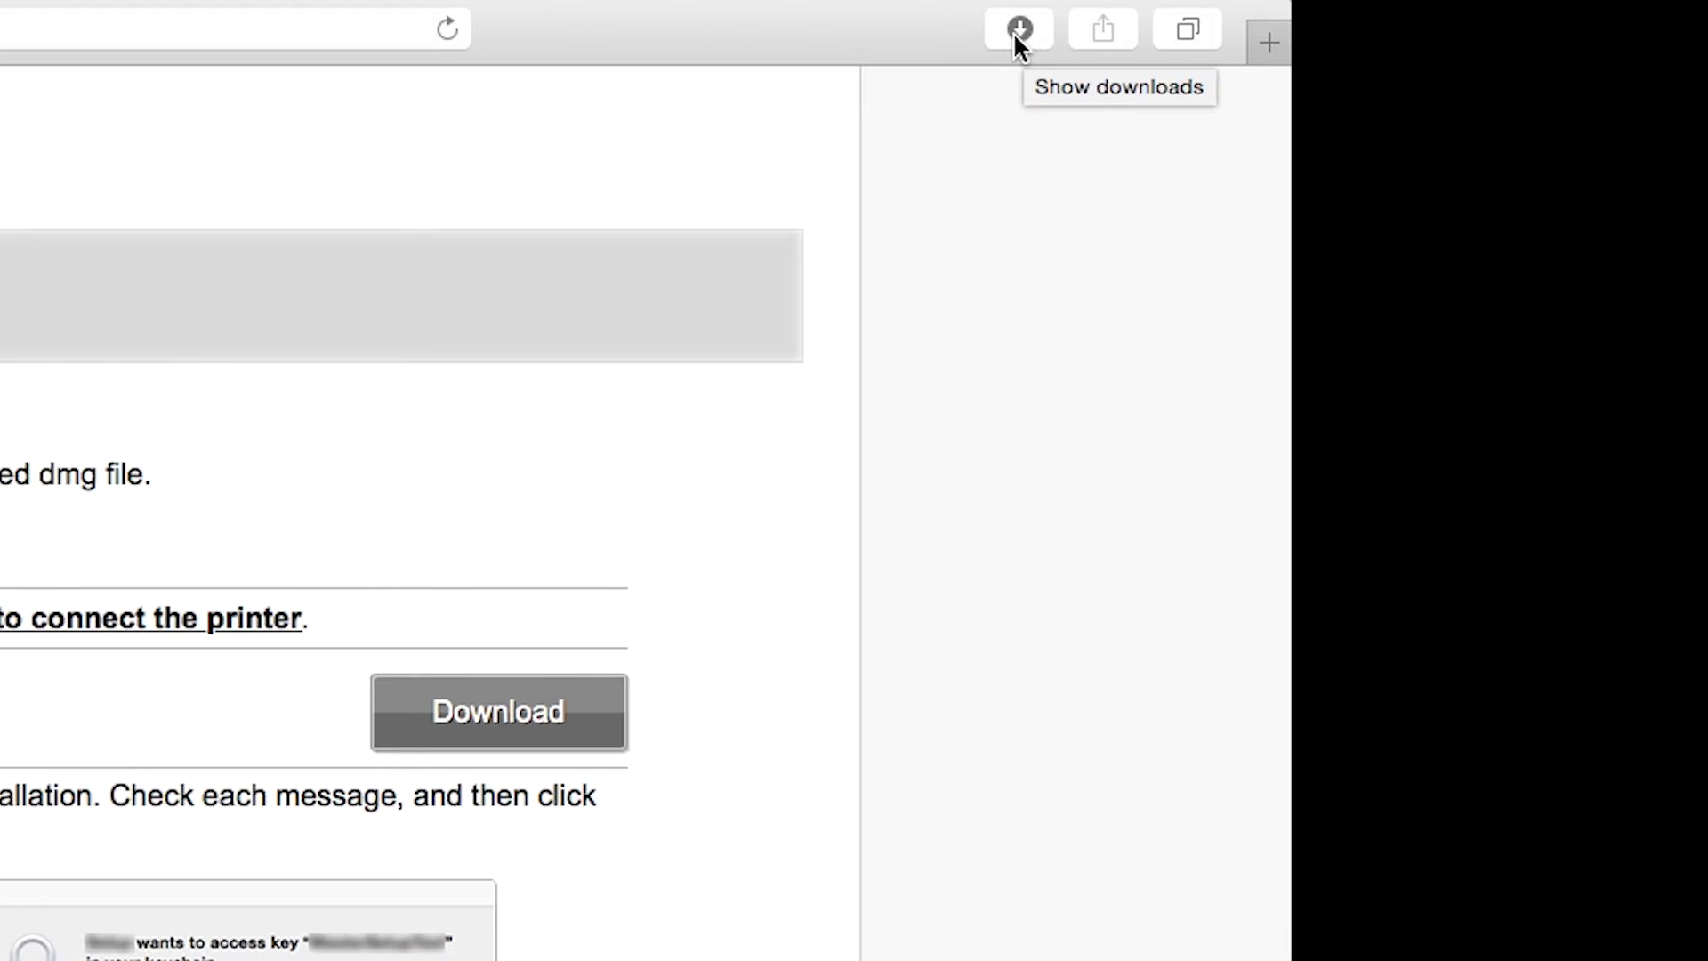
pyautogui.click(1017, 32)
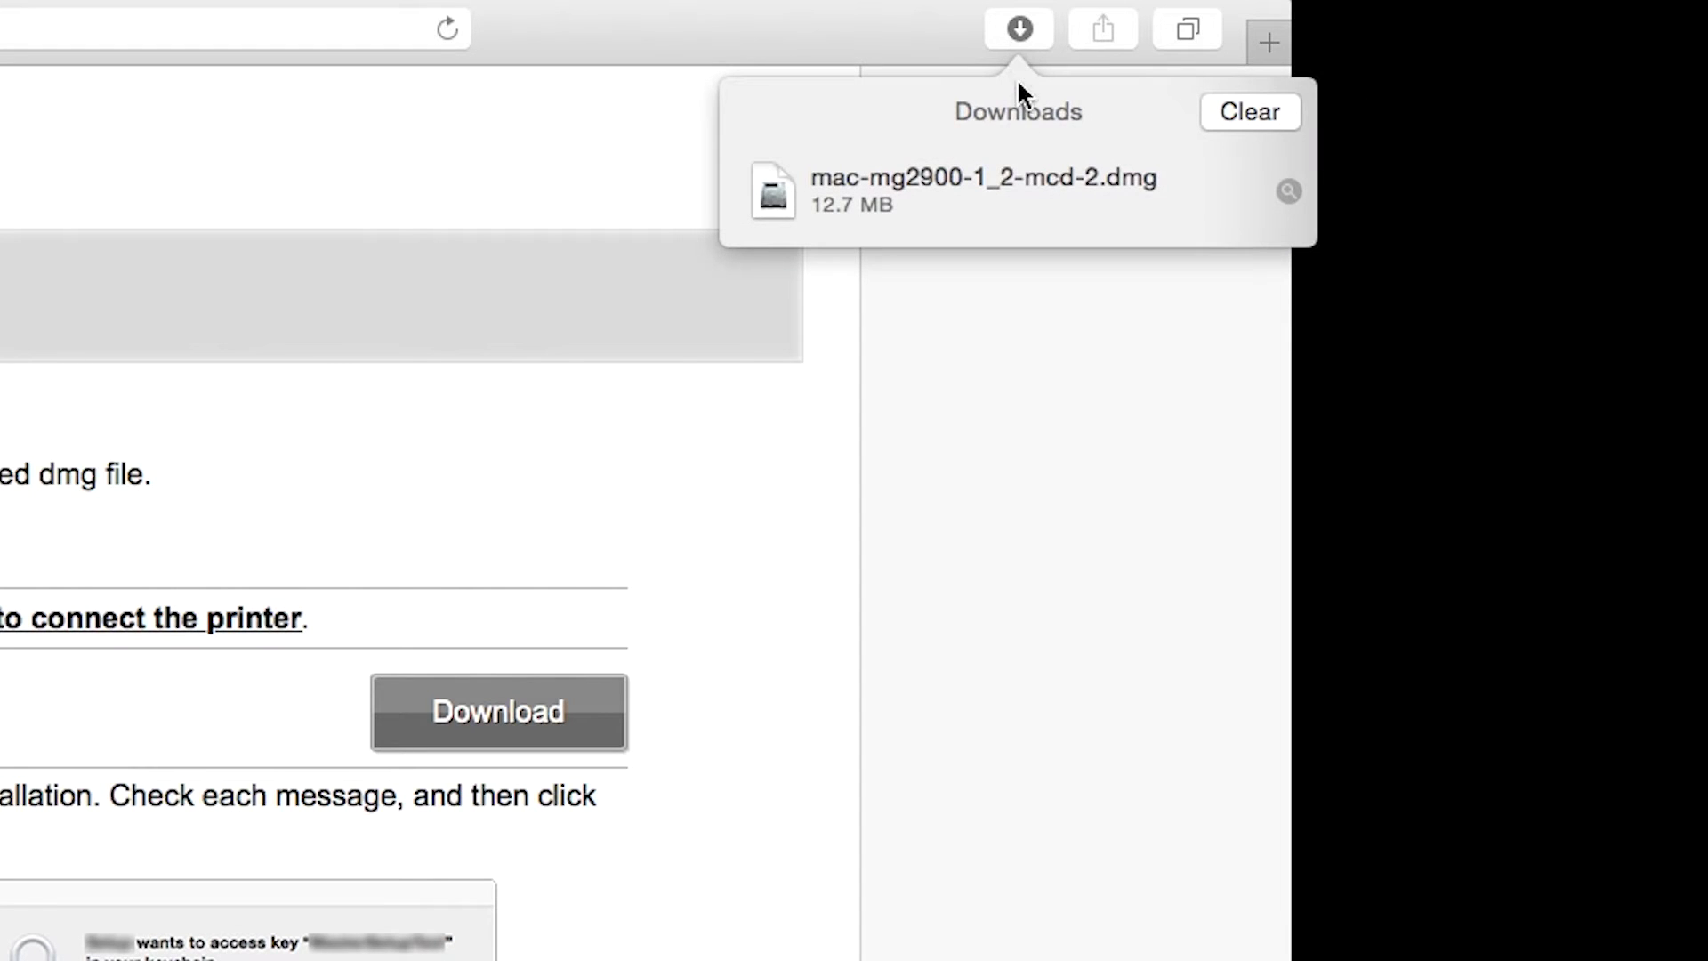
pyautogui.doubleClick(1024, 182)
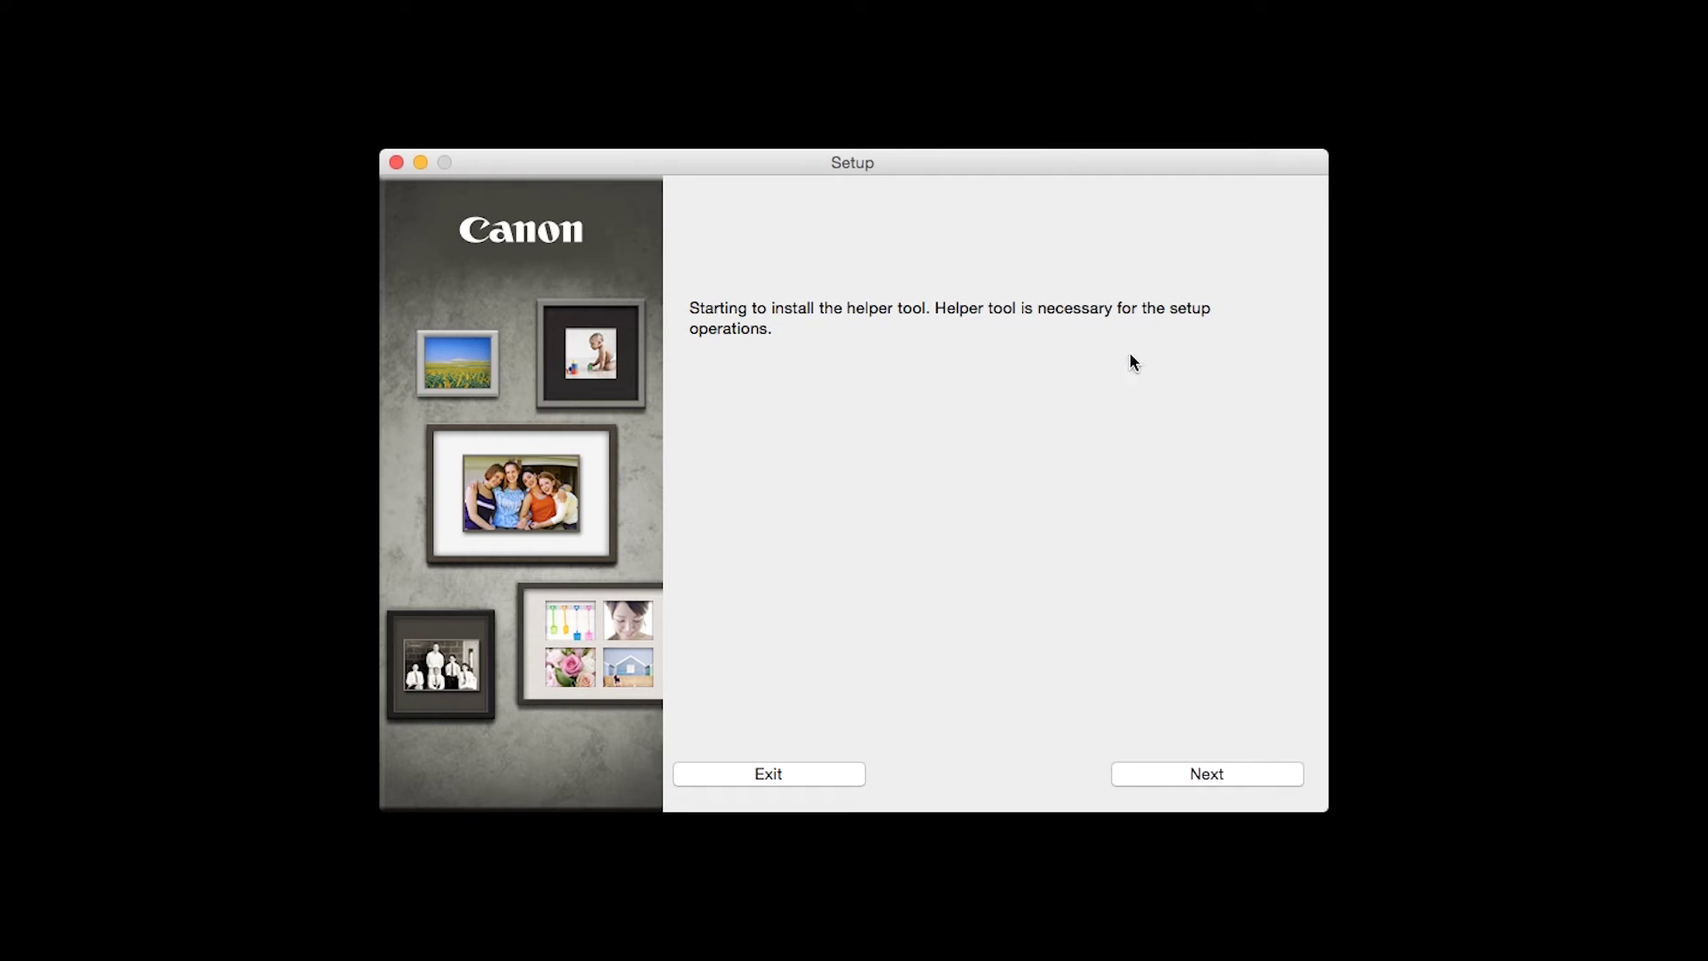
# Authorize and install the Canon helper tool using the administrator password
pyautogui.click(1215, 774)
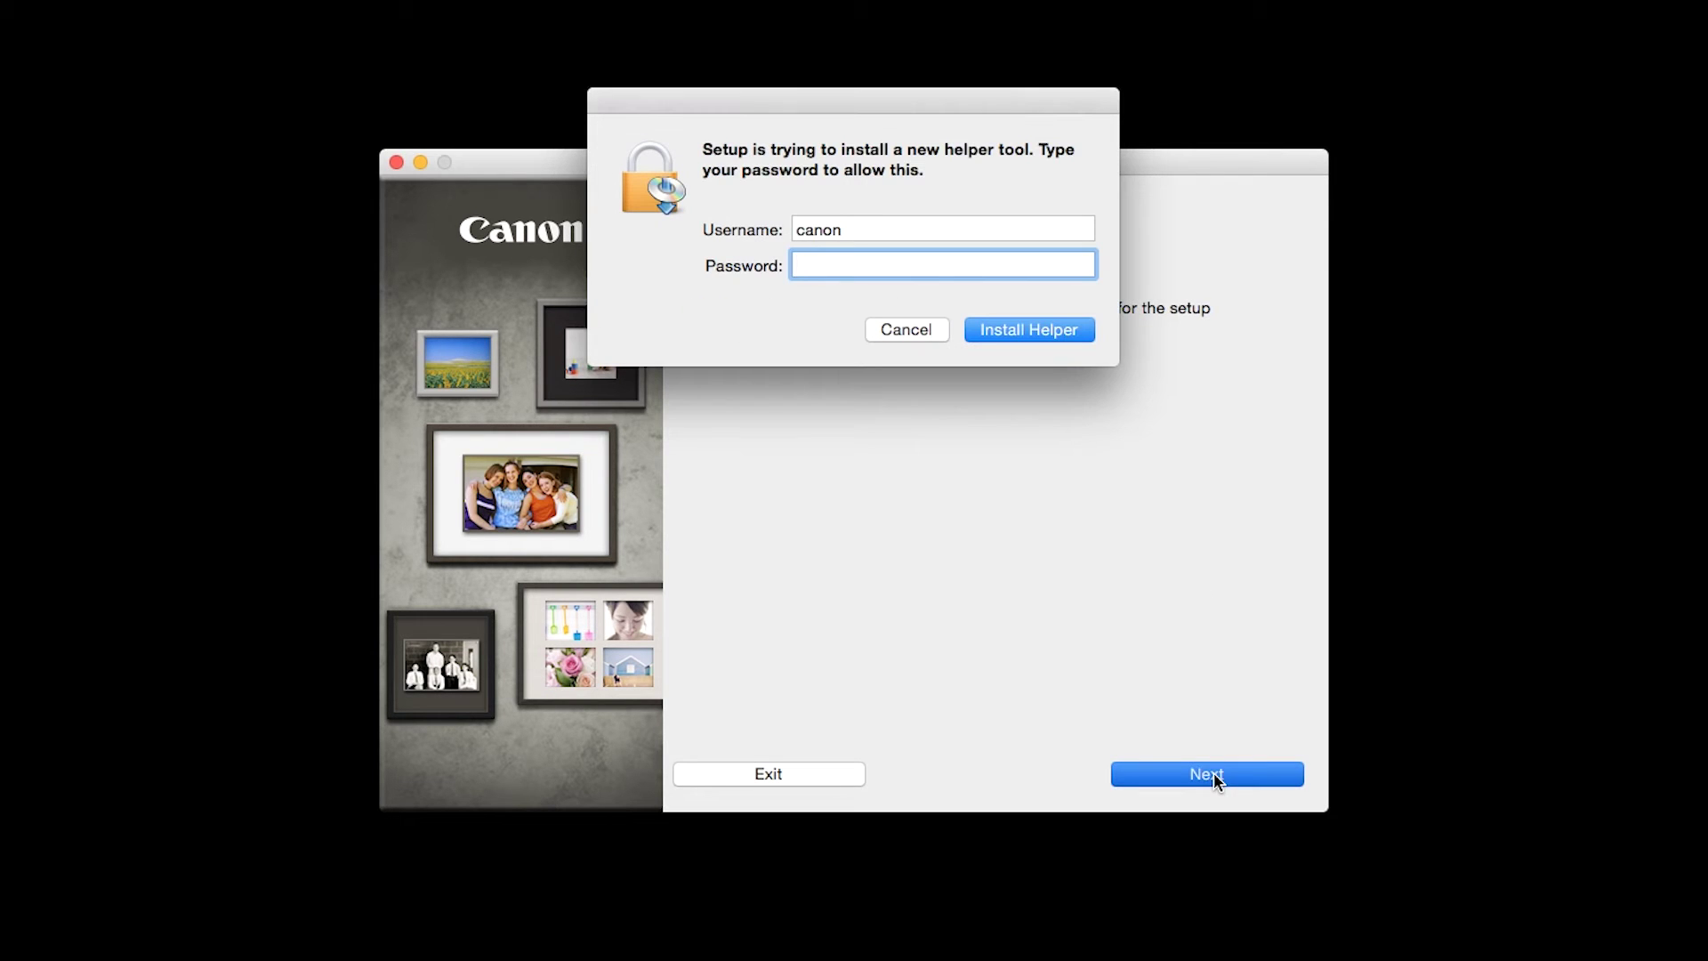
pyautogui.write('********')
pyautogui.click(1024, 329)
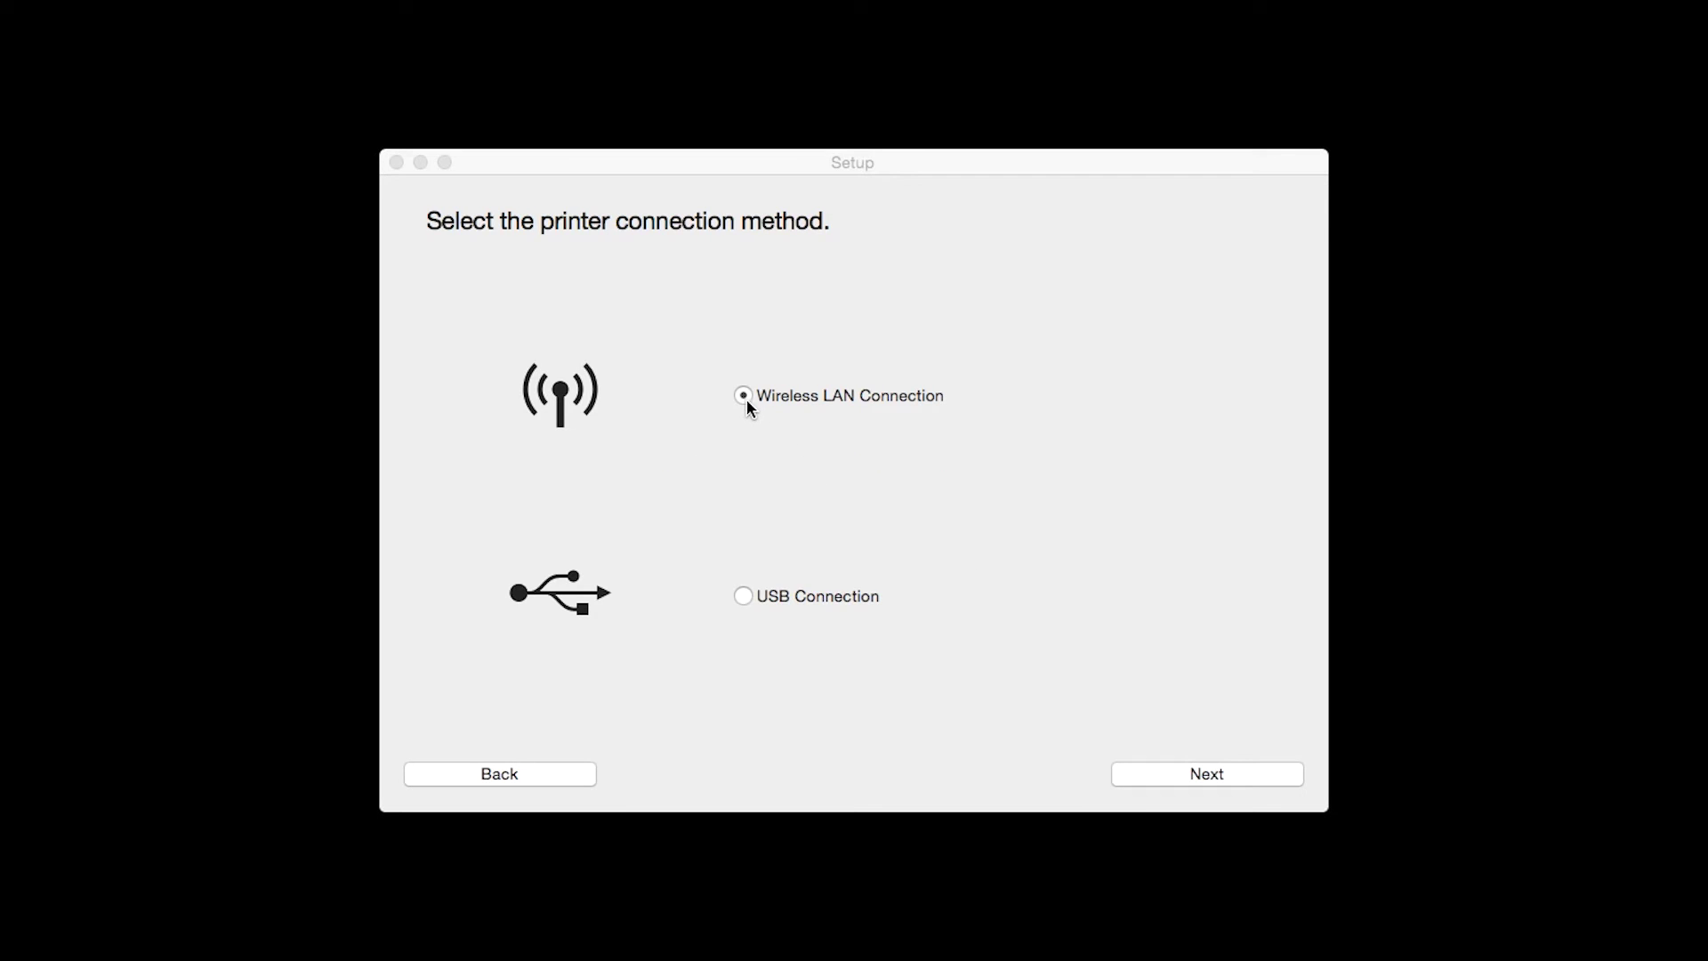
# Choose Wireless LAN with the recommended Access Point Connection, confirm power, and search for printers
pyautogui.click(744, 395)
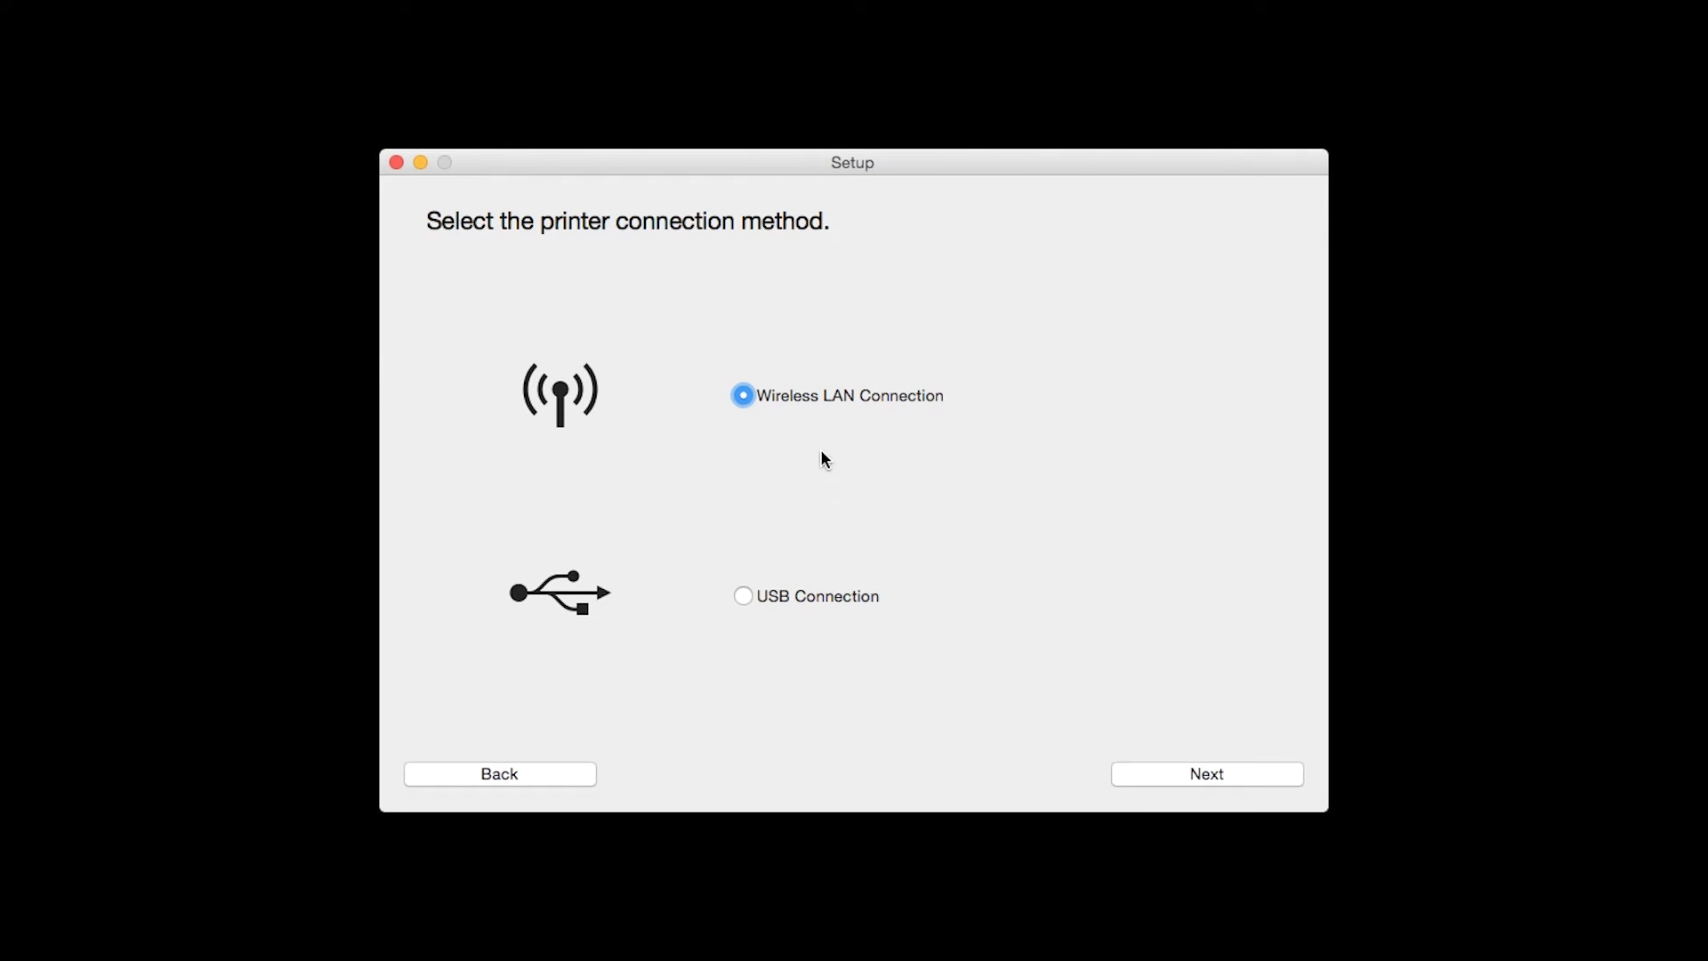
pyautogui.click(1177, 777)
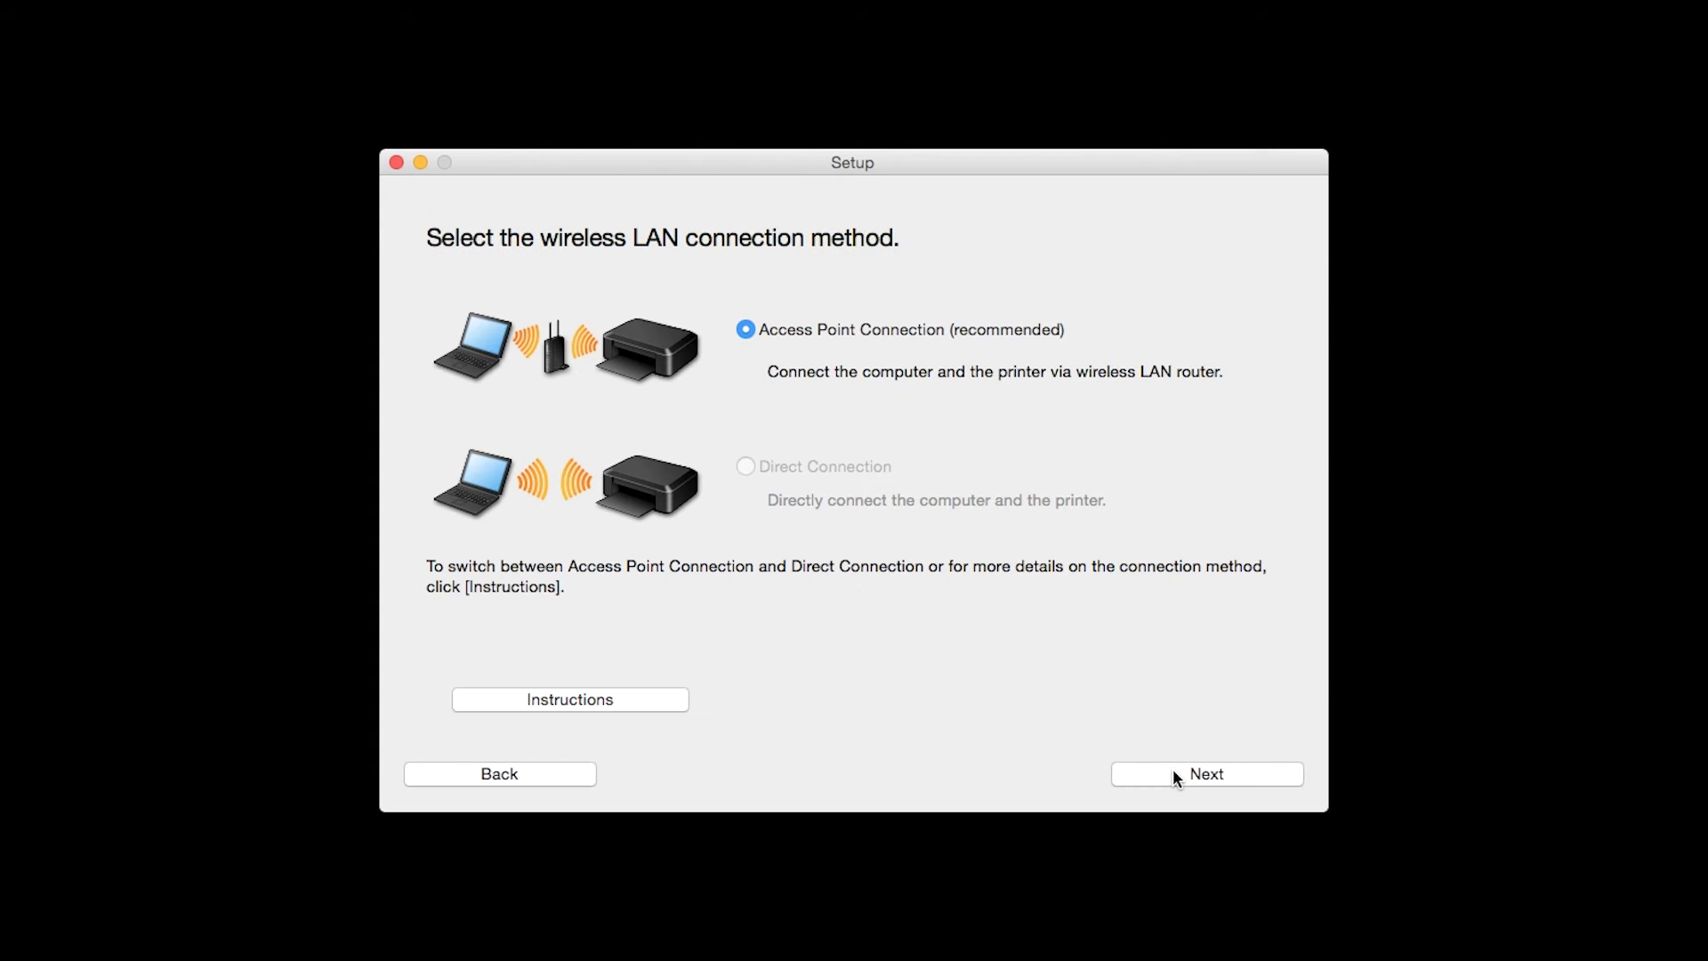
pyautogui.click(750, 336)
pyautogui.click(749, 335)
pyautogui.click(1165, 774)
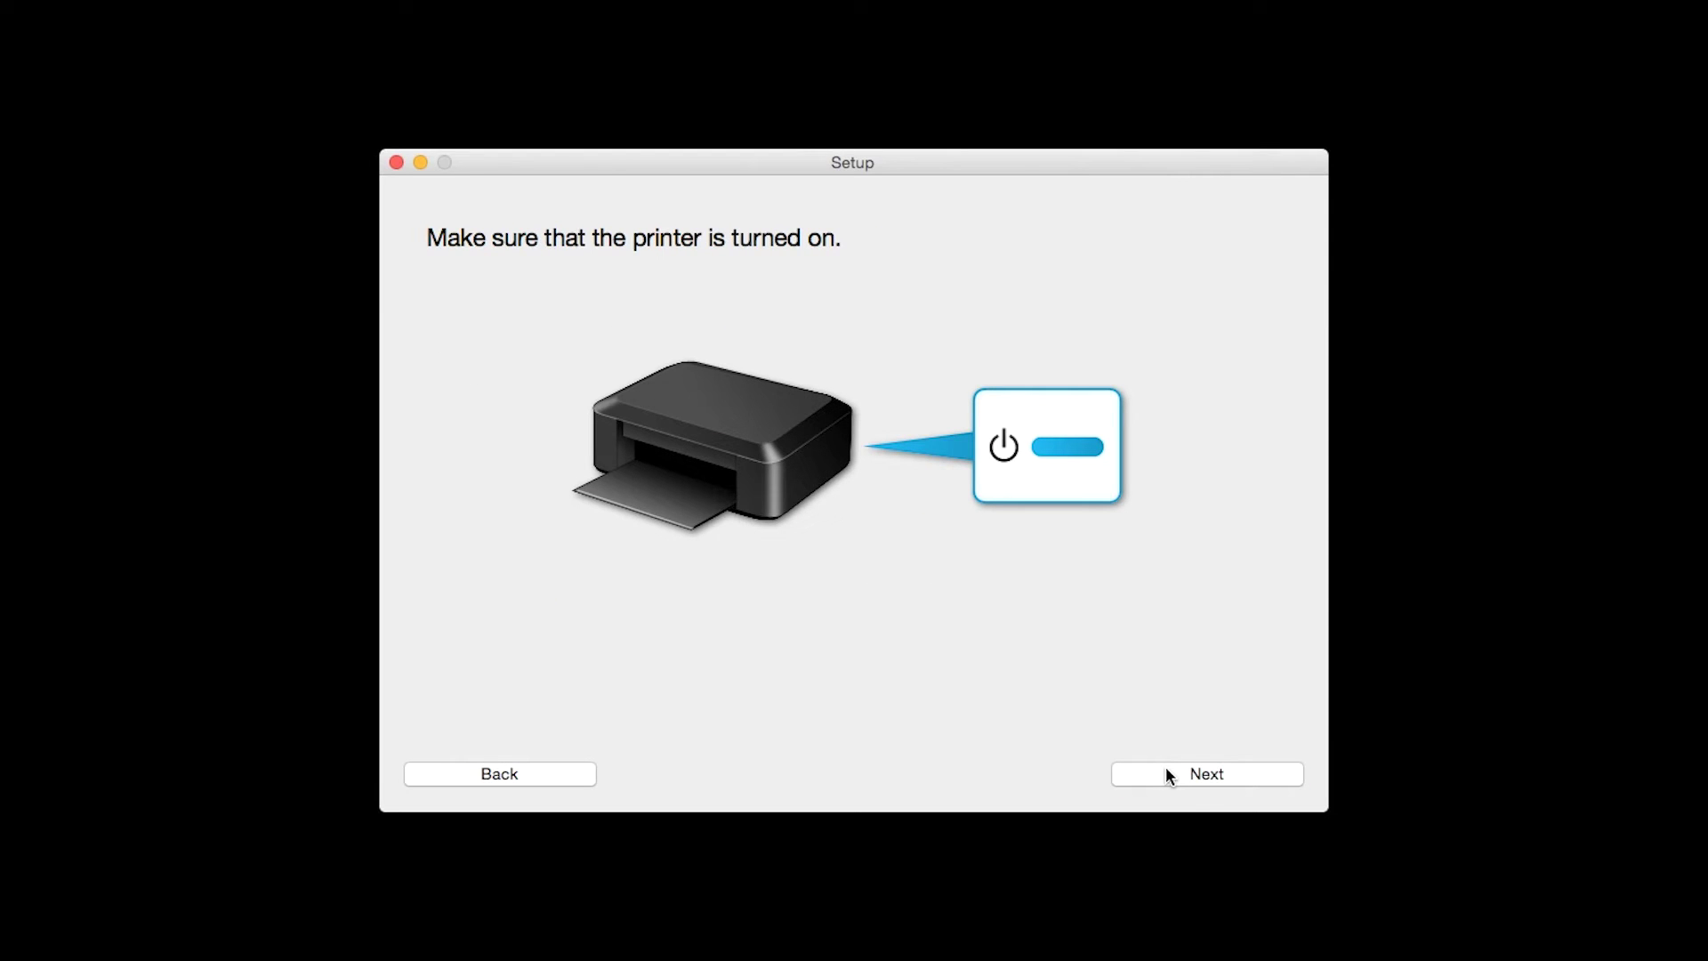
pyautogui.click(1187, 776)
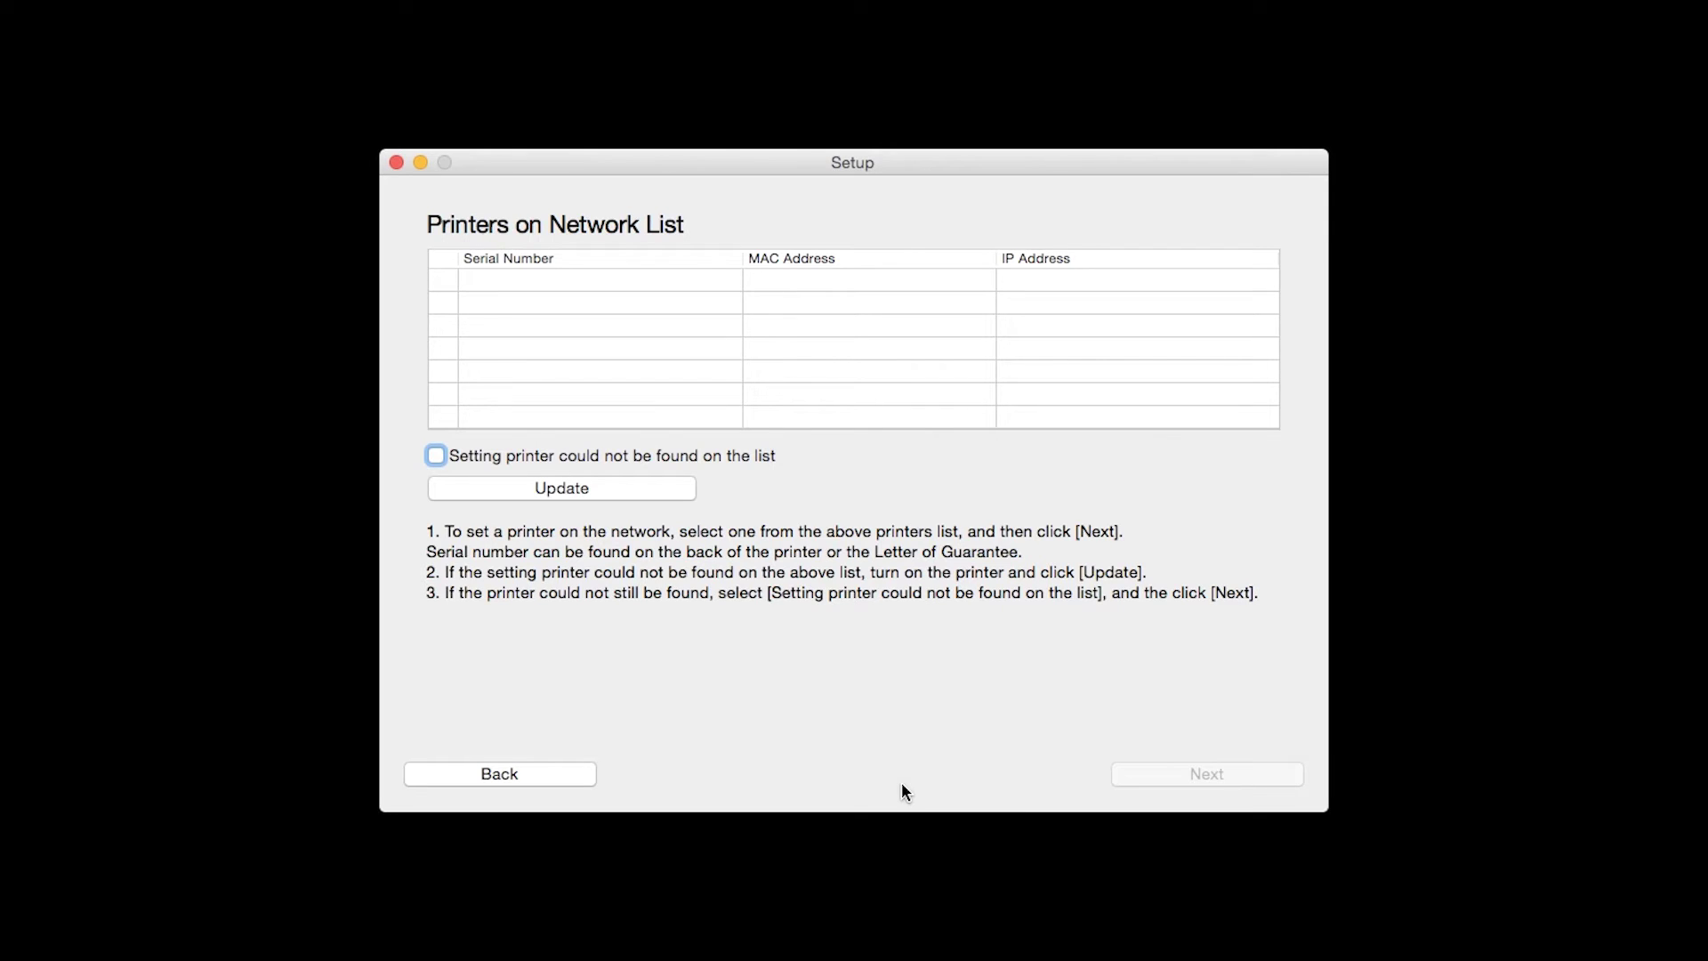
# Report the printer as not found on the list and continue past the 1-1 Printer Setup guide
pyautogui.click(436, 455)
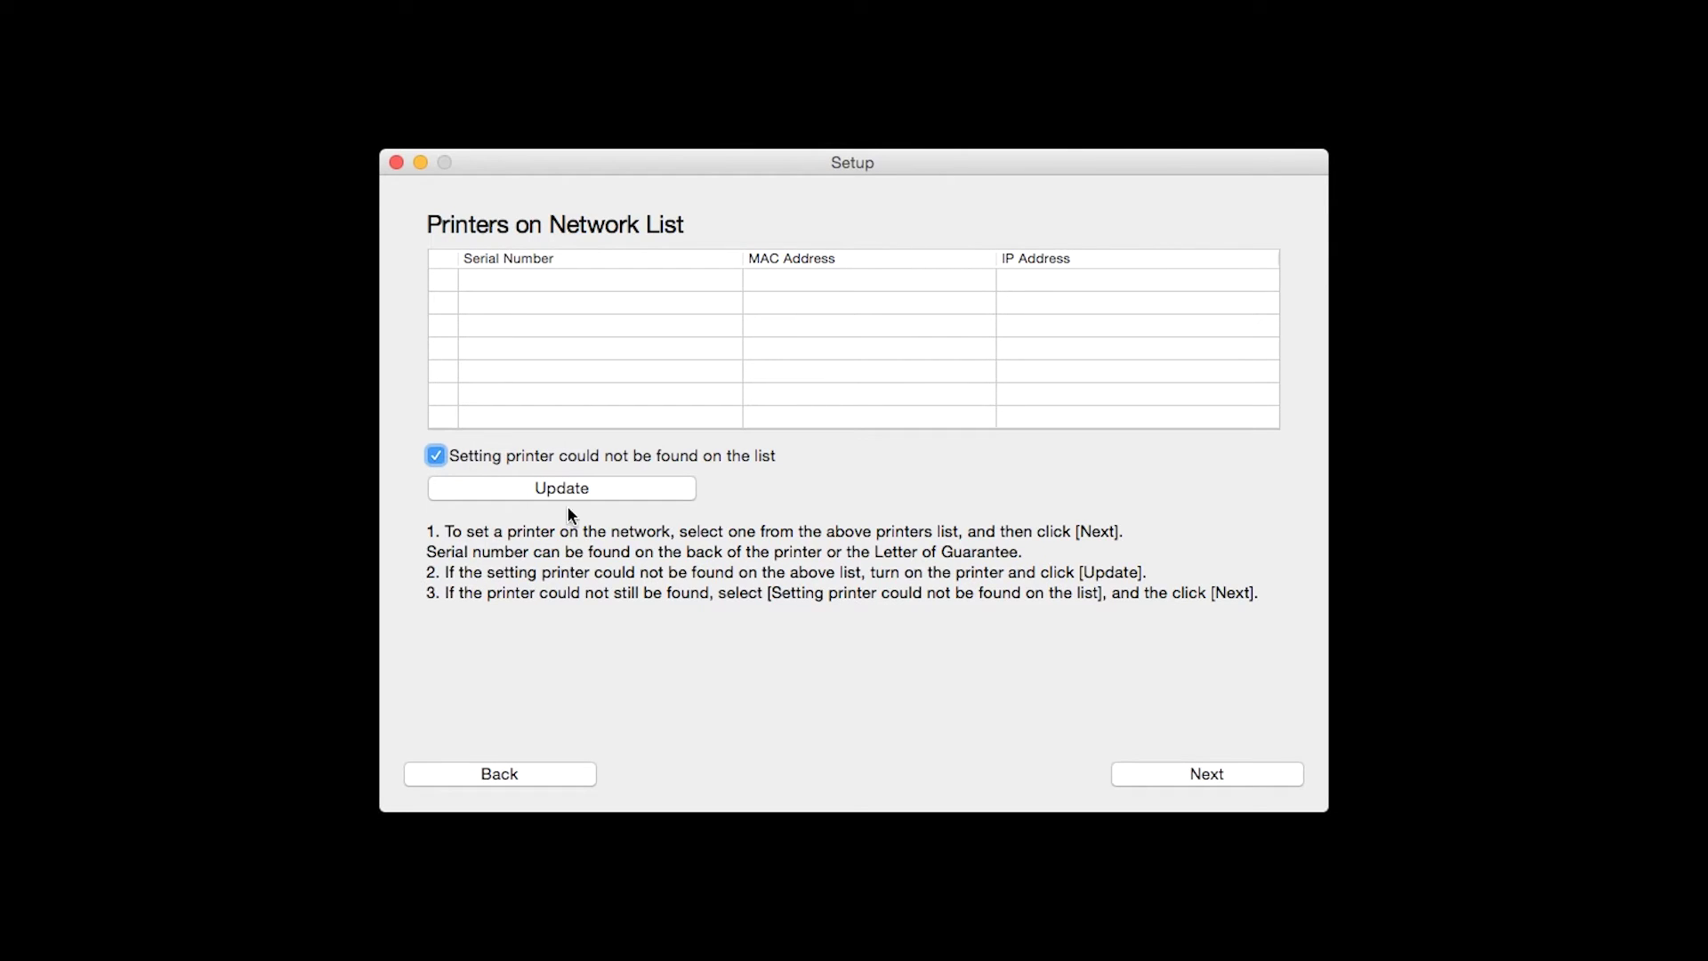
pyautogui.click(1204, 783)
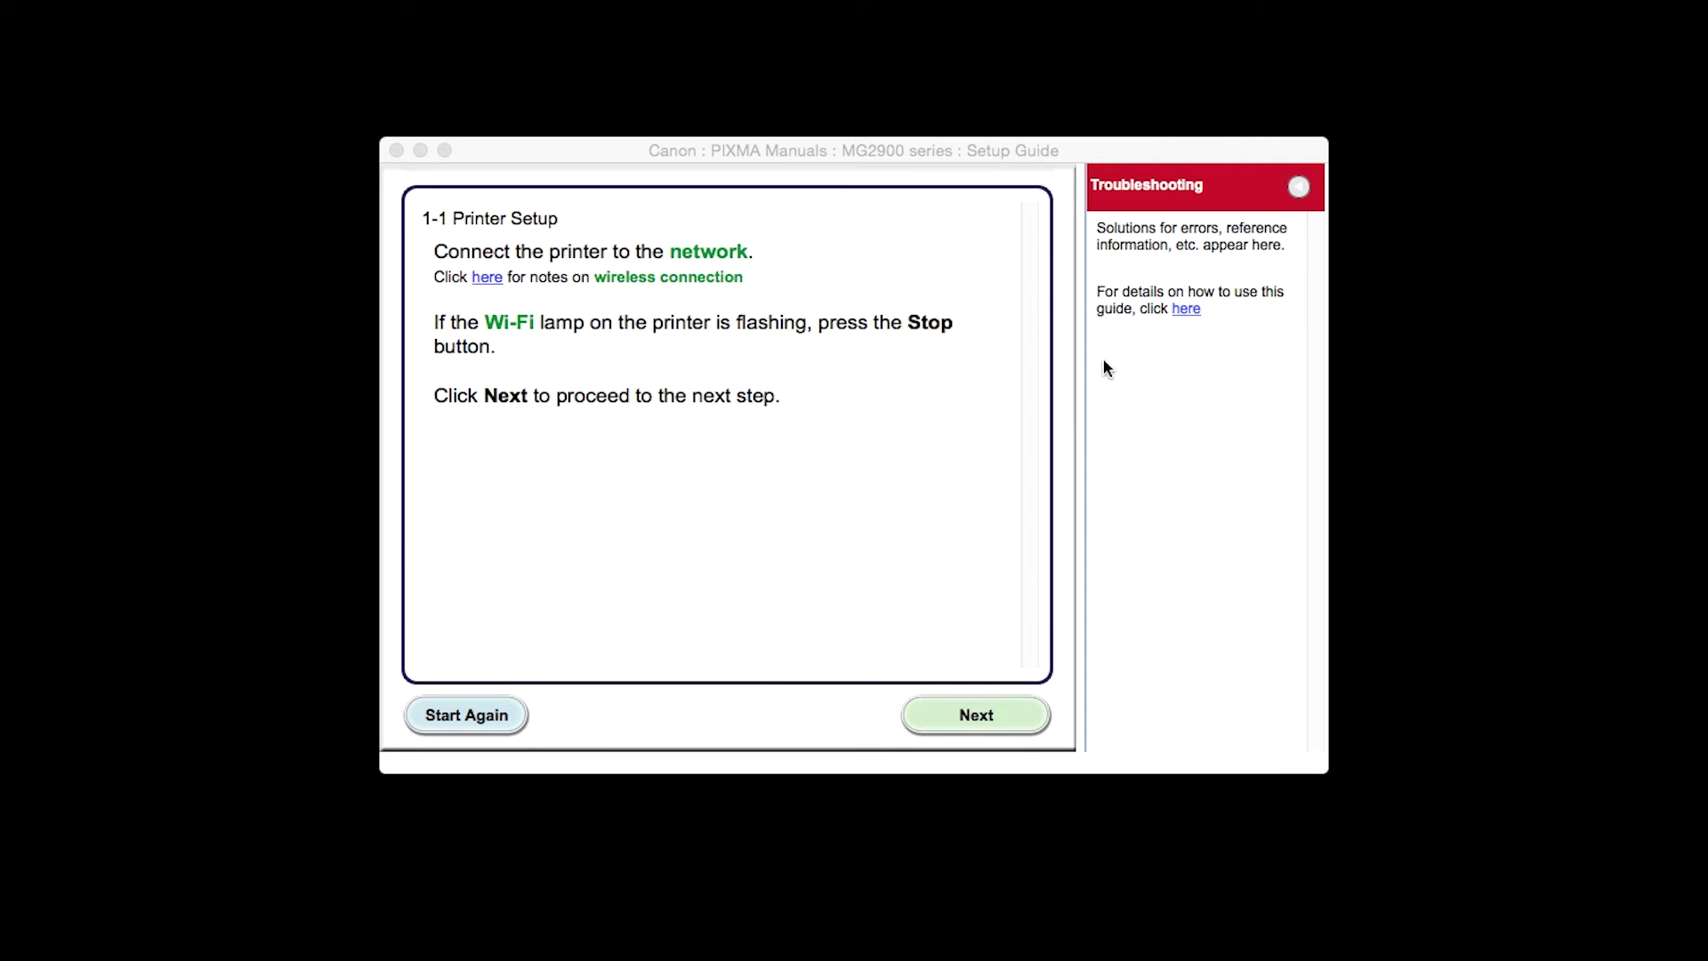
pyautogui.click(991, 717)
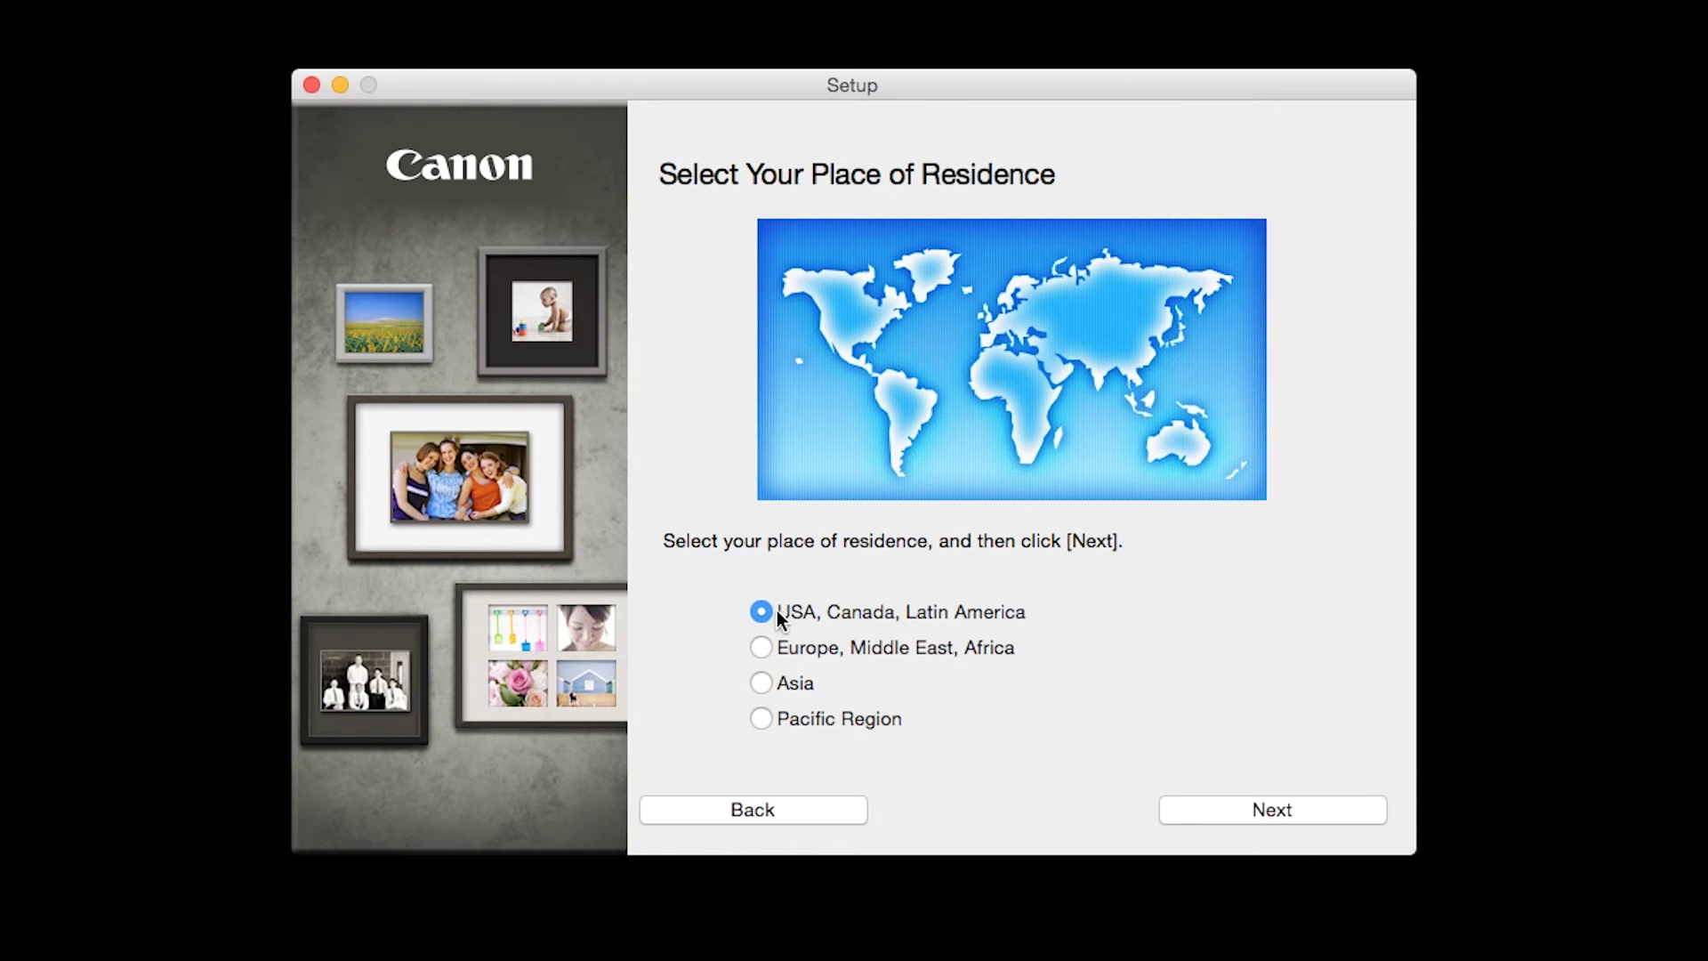
# Choose the USA, Canada, Latin America region with United States as the country
pyautogui.click(763, 613)
pyautogui.click(1322, 816)
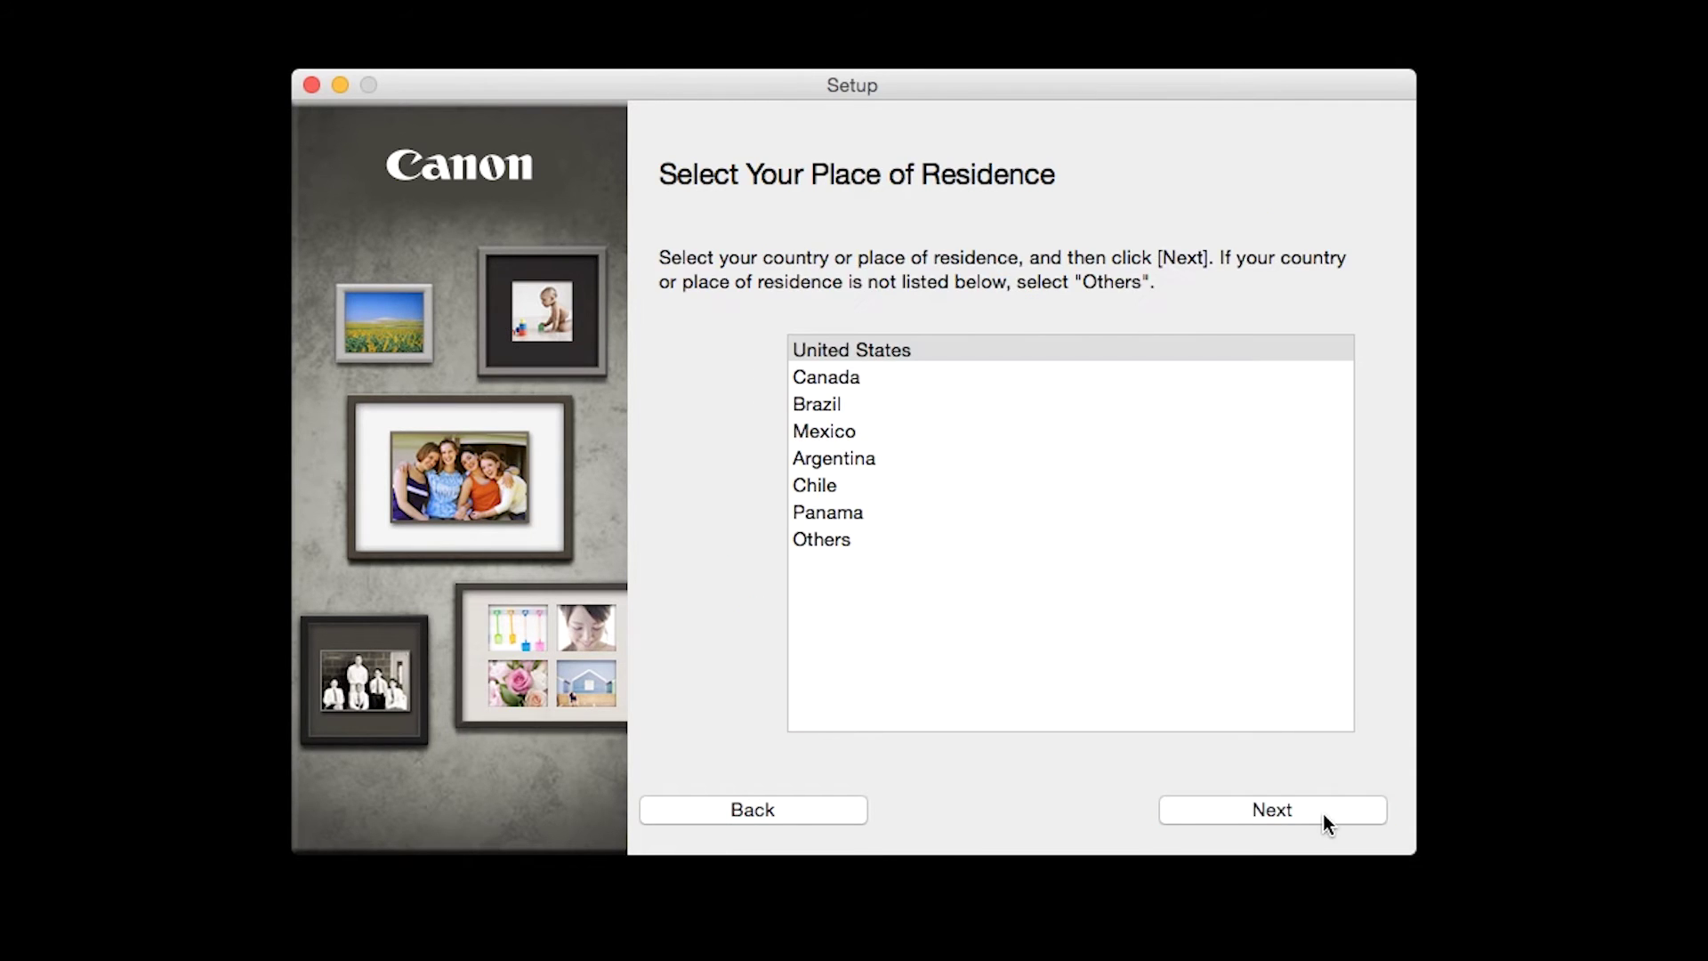
pyautogui.click(919, 352)
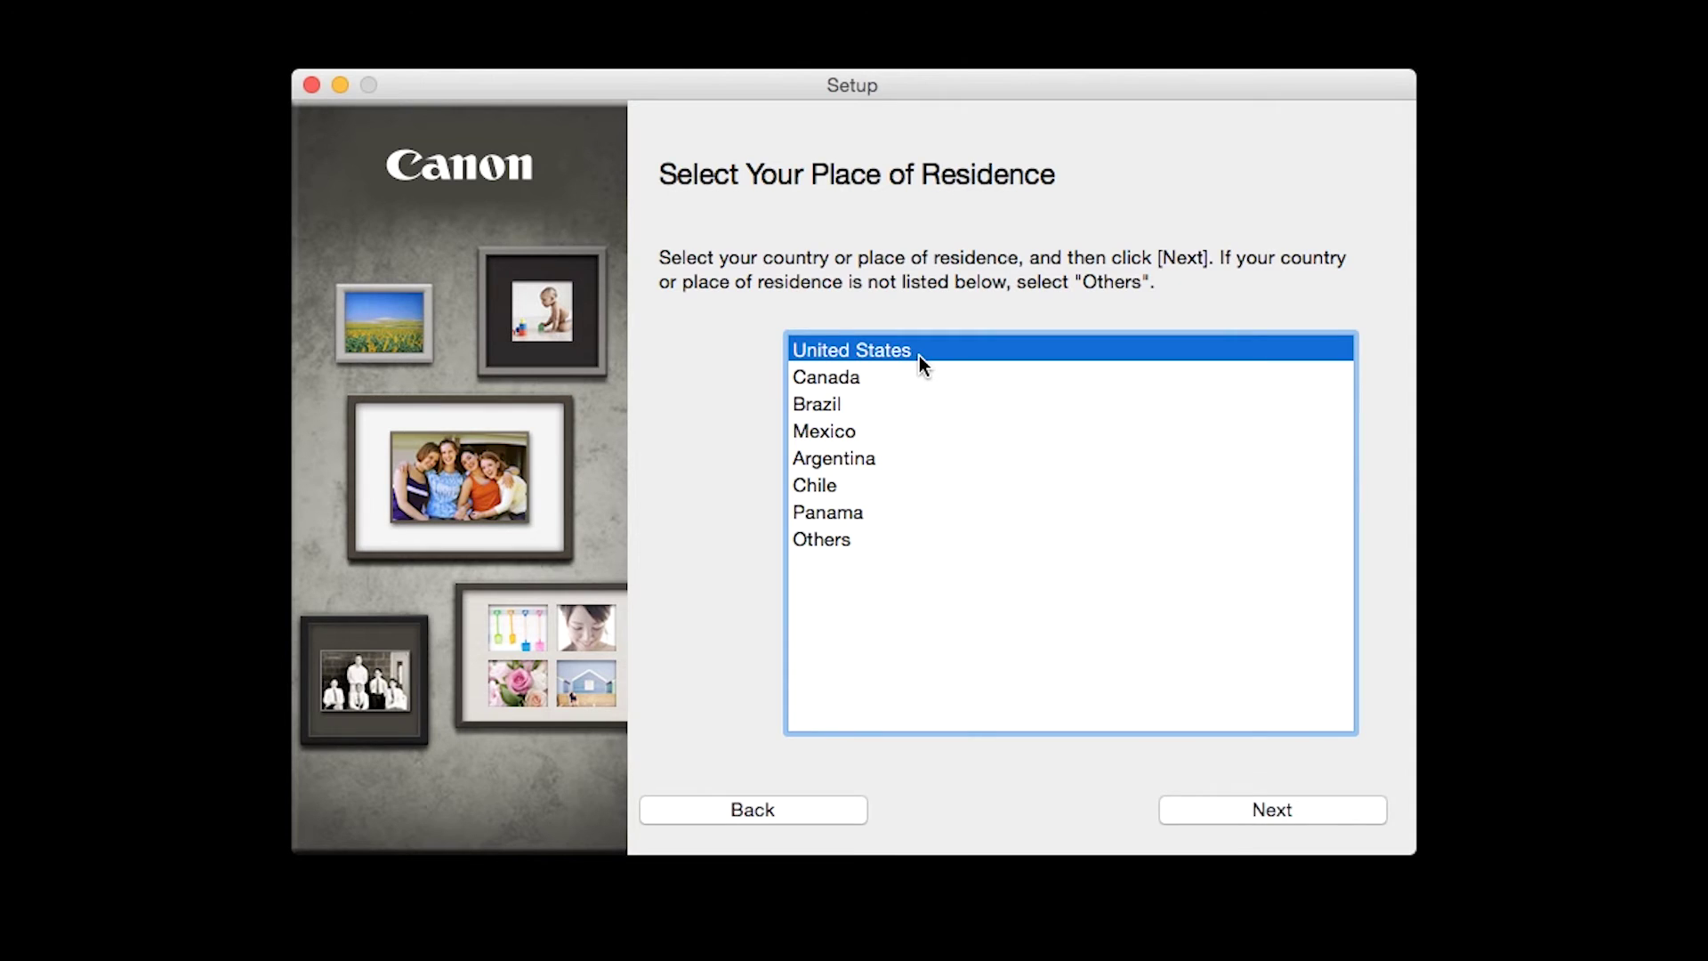
pyautogui.click(1305, 802)
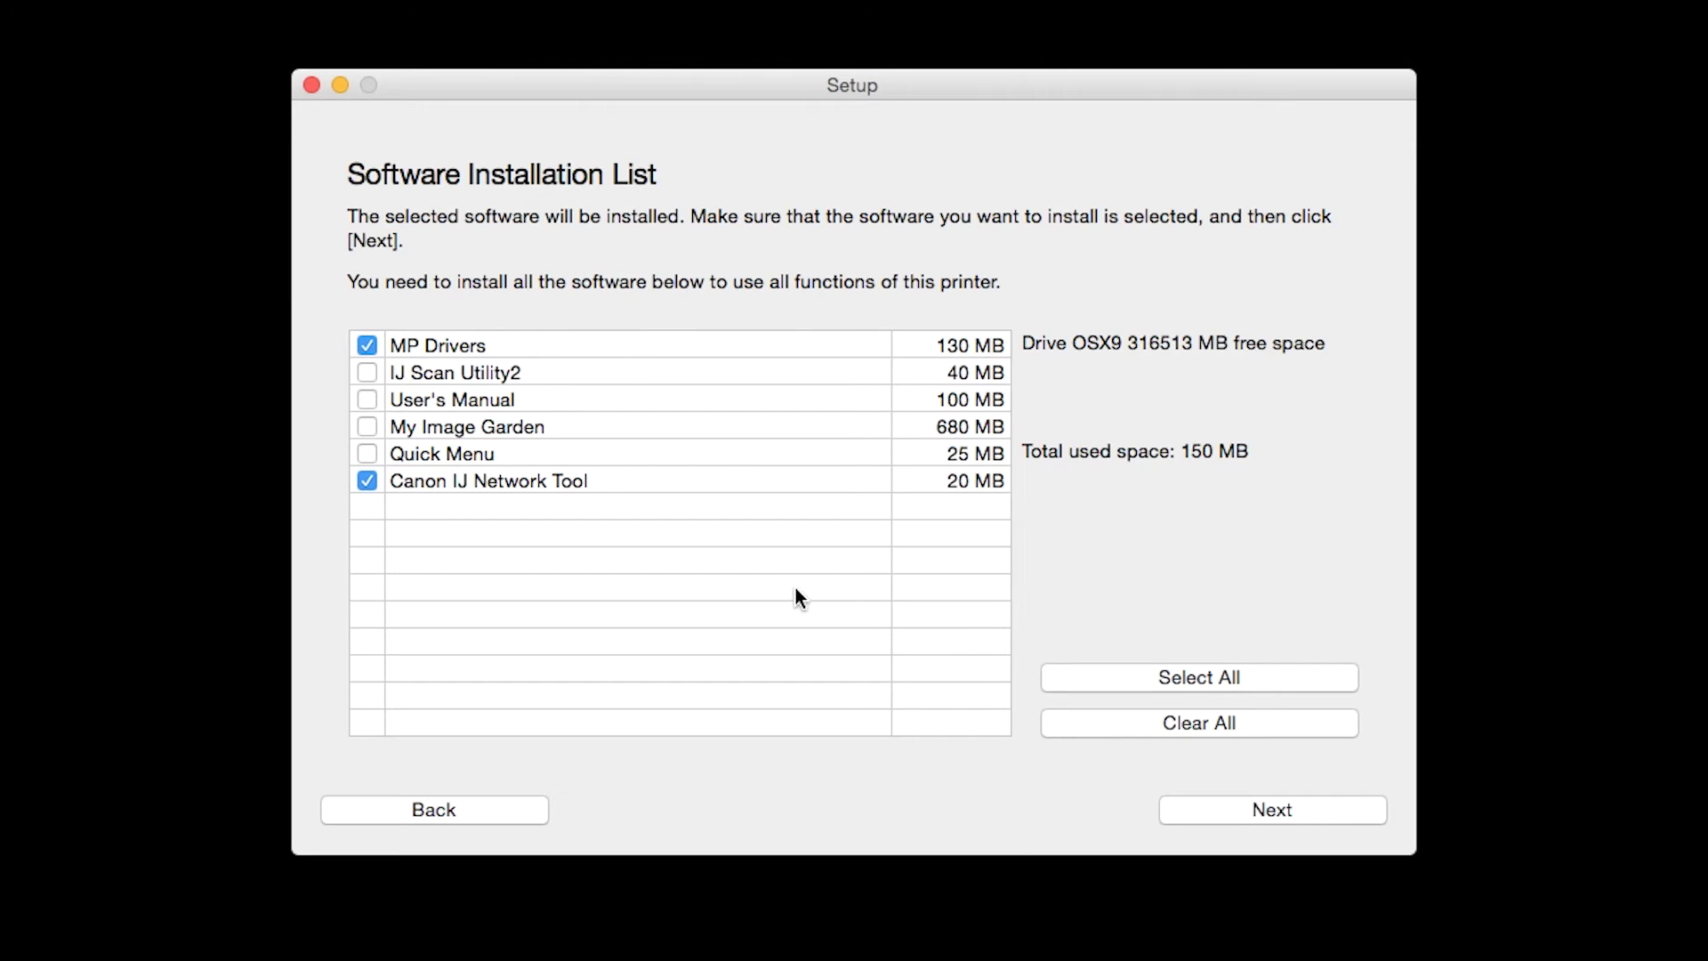
# Select IJ Scan Utility2 and all other software packages, then continue to the license agreement
pyautogui.click(367, 372)
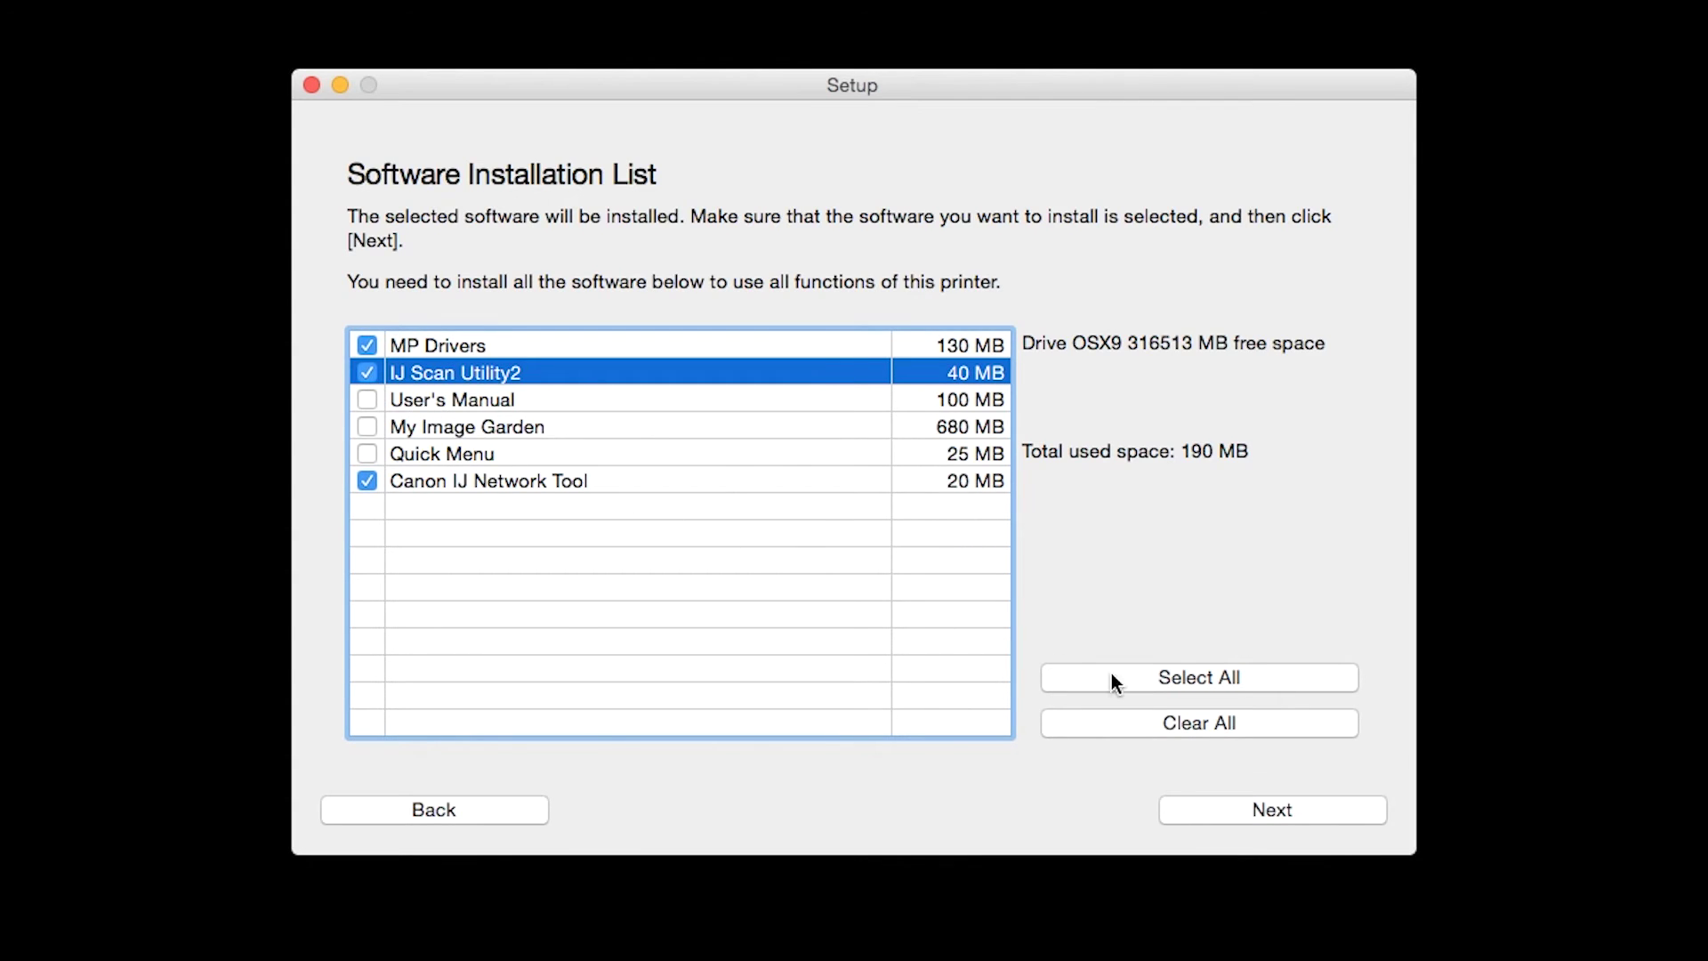
pyautogui.click(1154, 680)
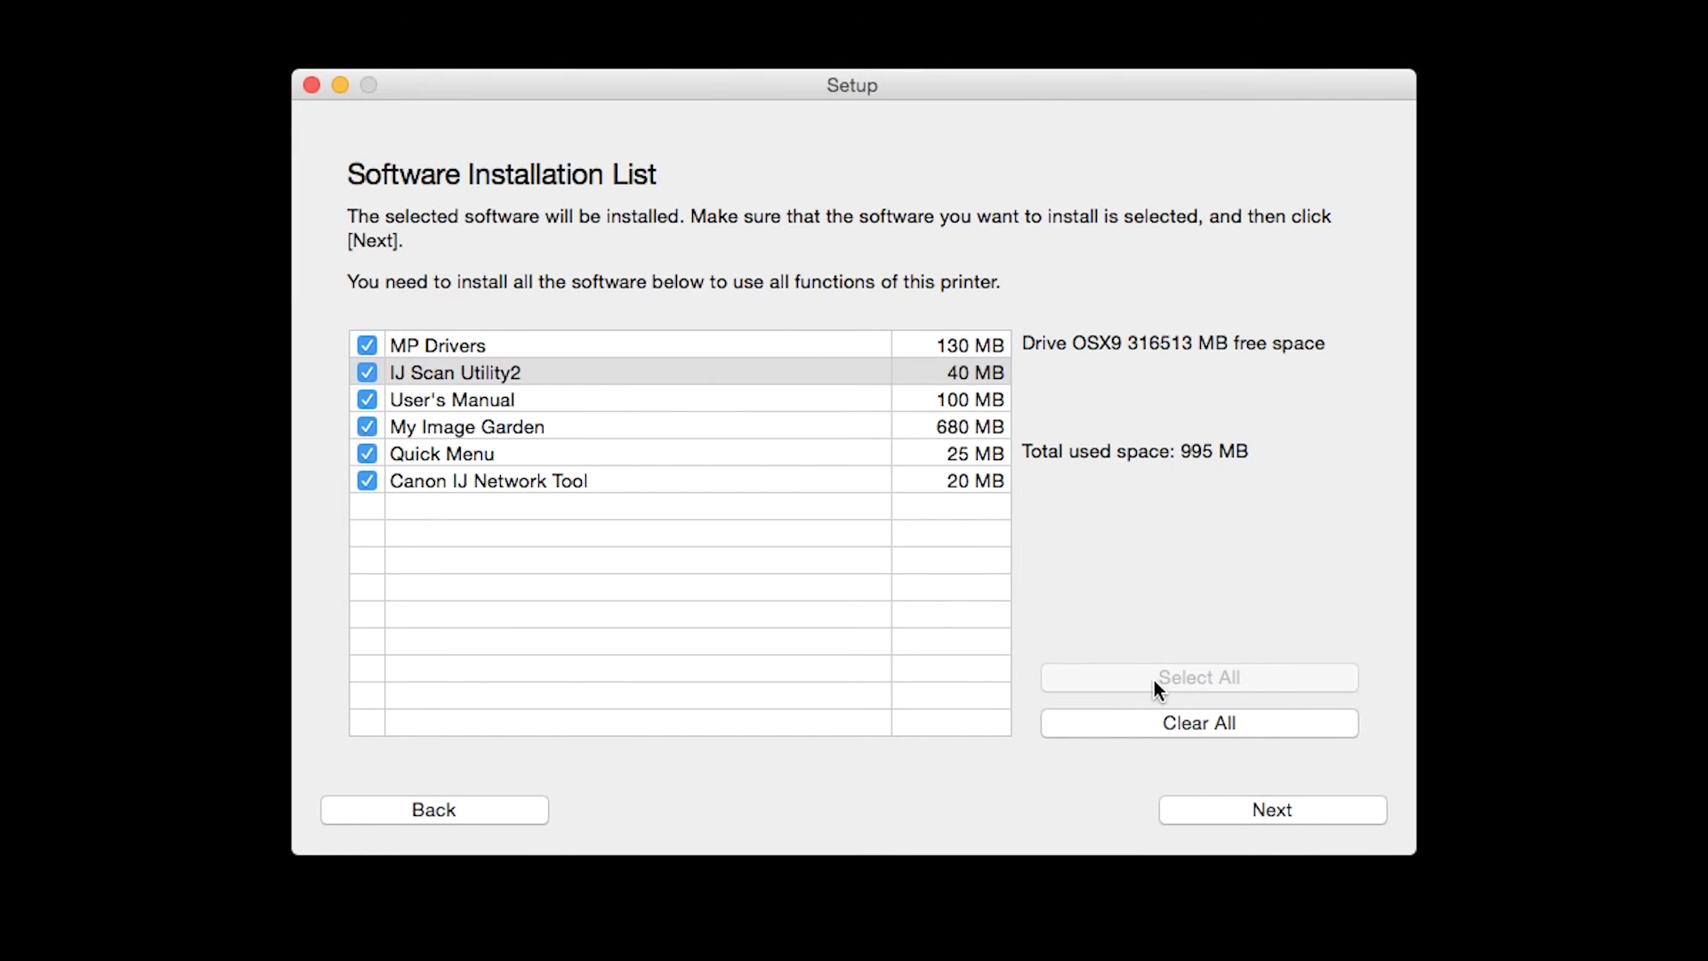
pyautogui.click(1272, 807)
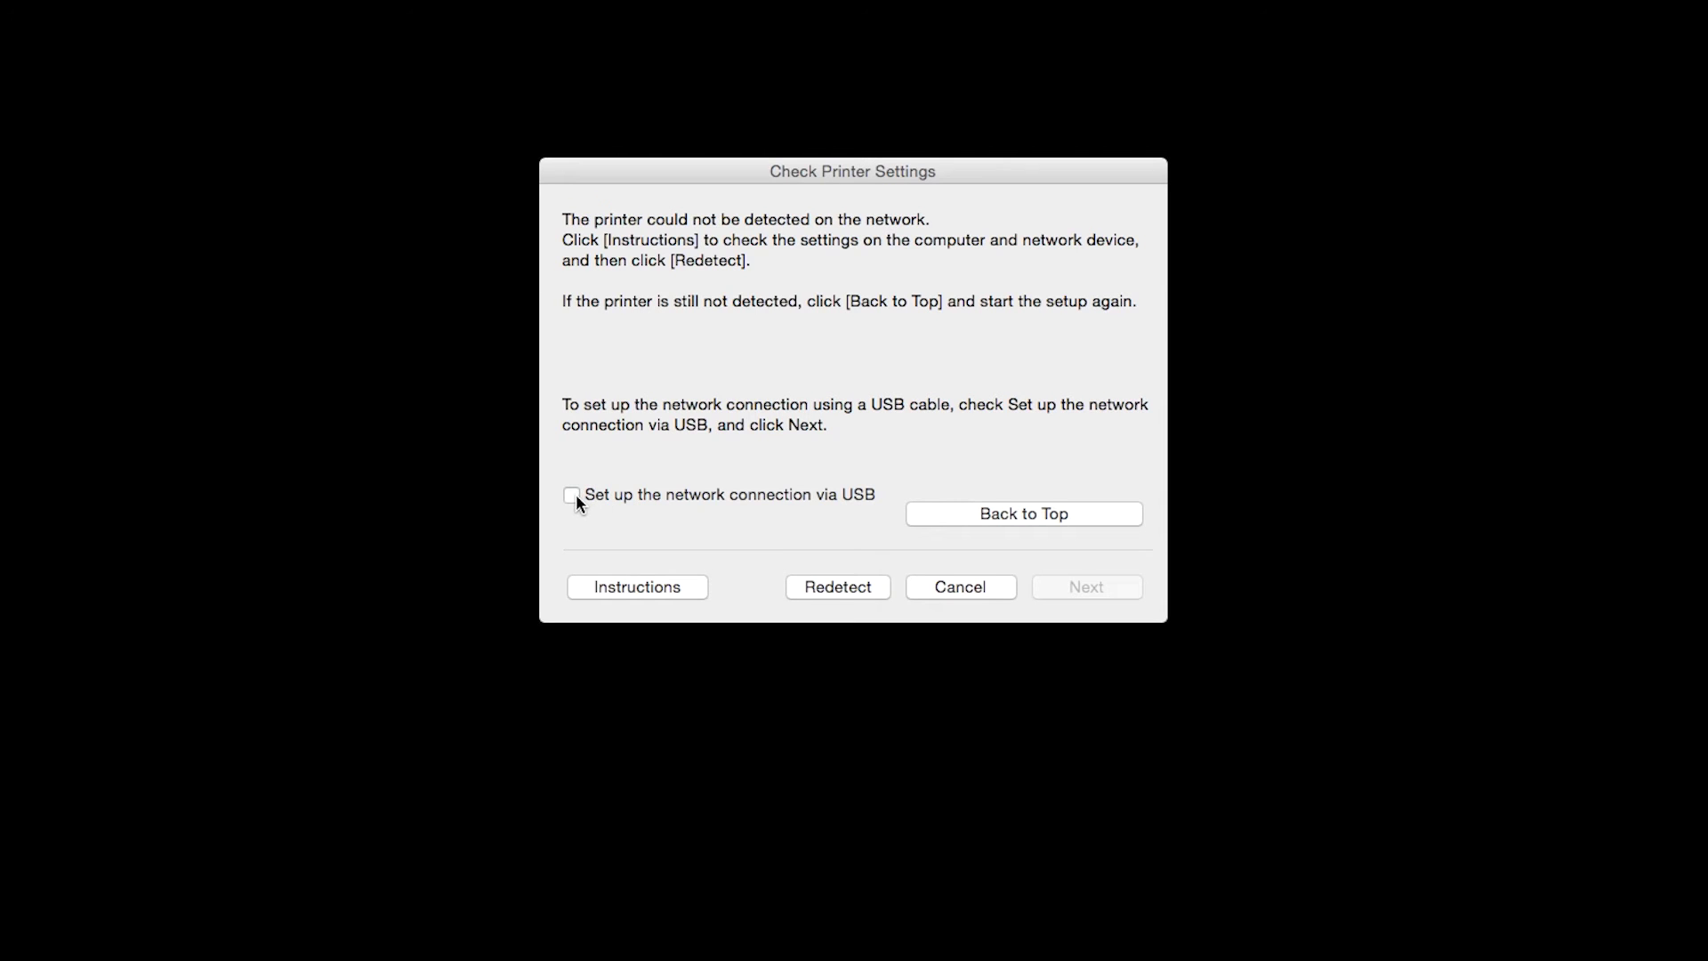
# Choose to set up the printer's network connection via USB and continue
pyautogui.click(571, 496)
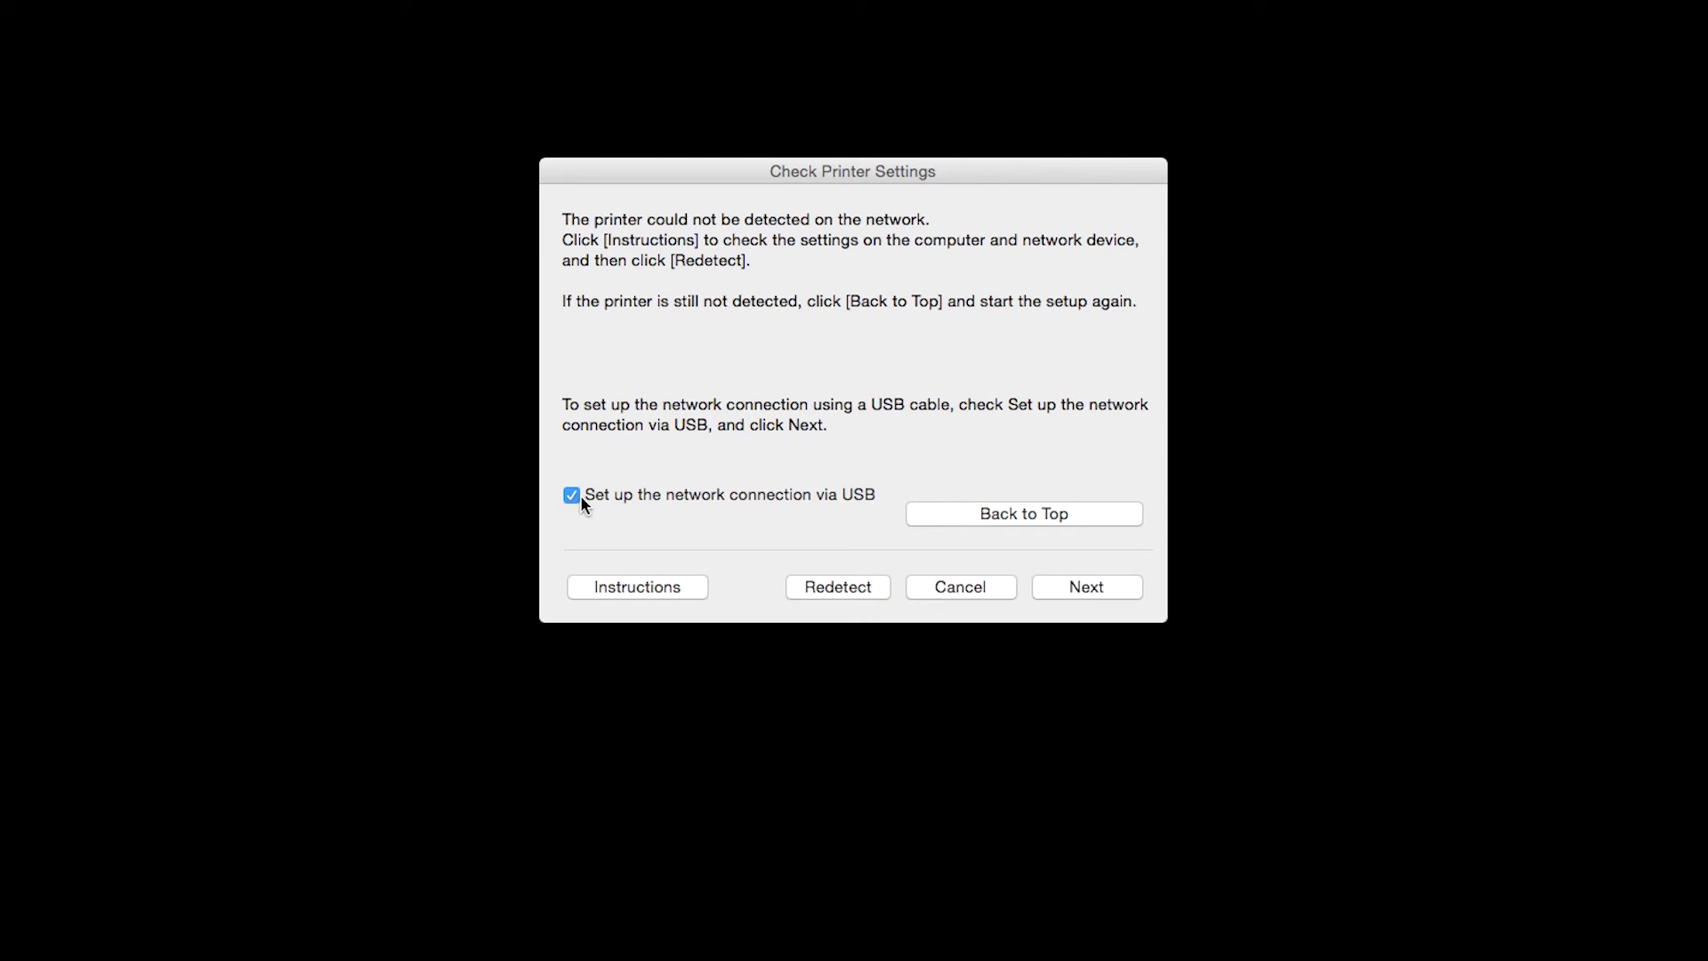
pyautogui.click(1077, 591)
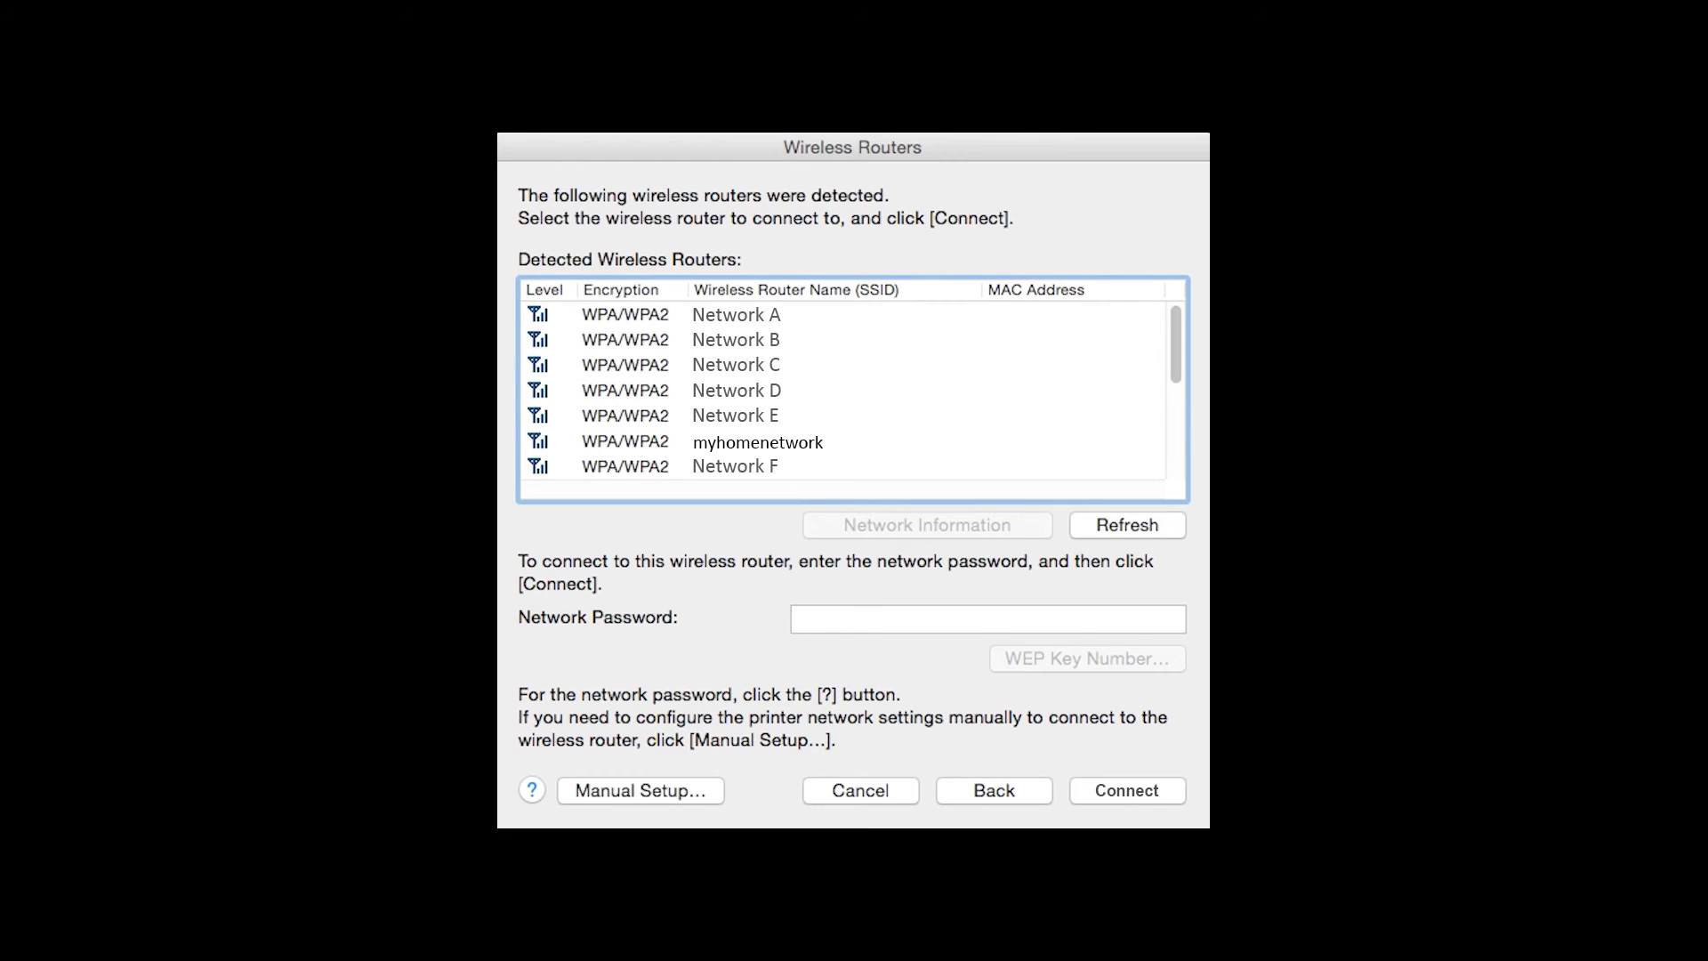
# Select the myhomenetwork wireless router and enter its network password
pyautogui.click(757, 441)
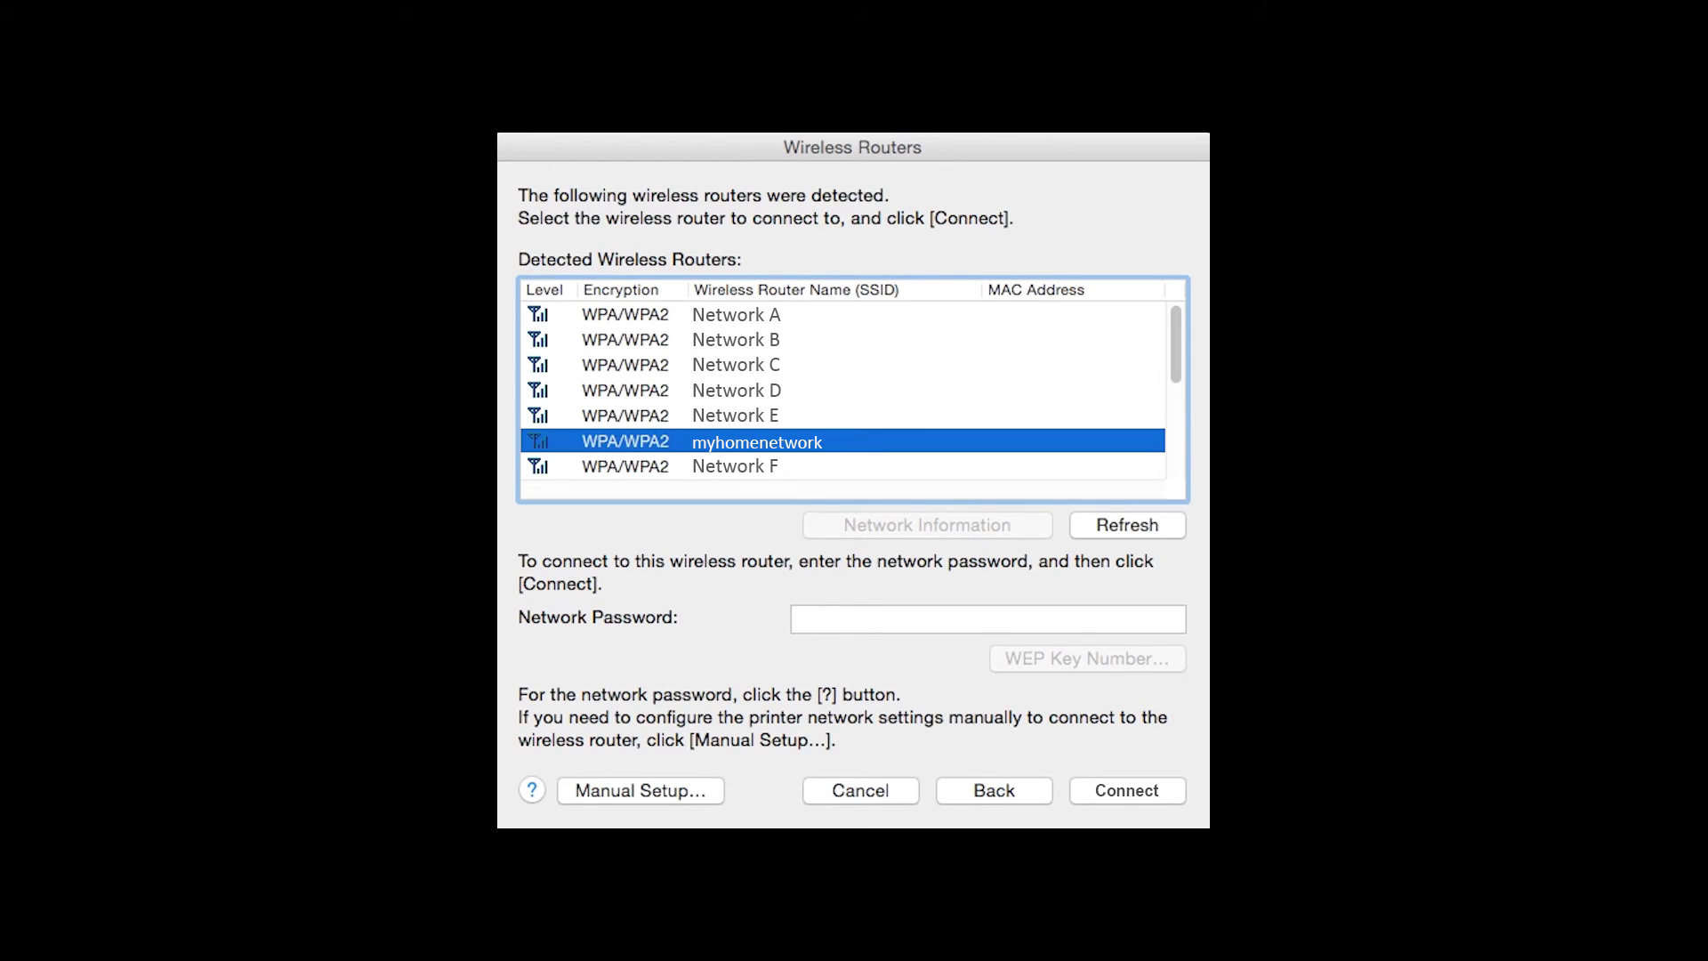
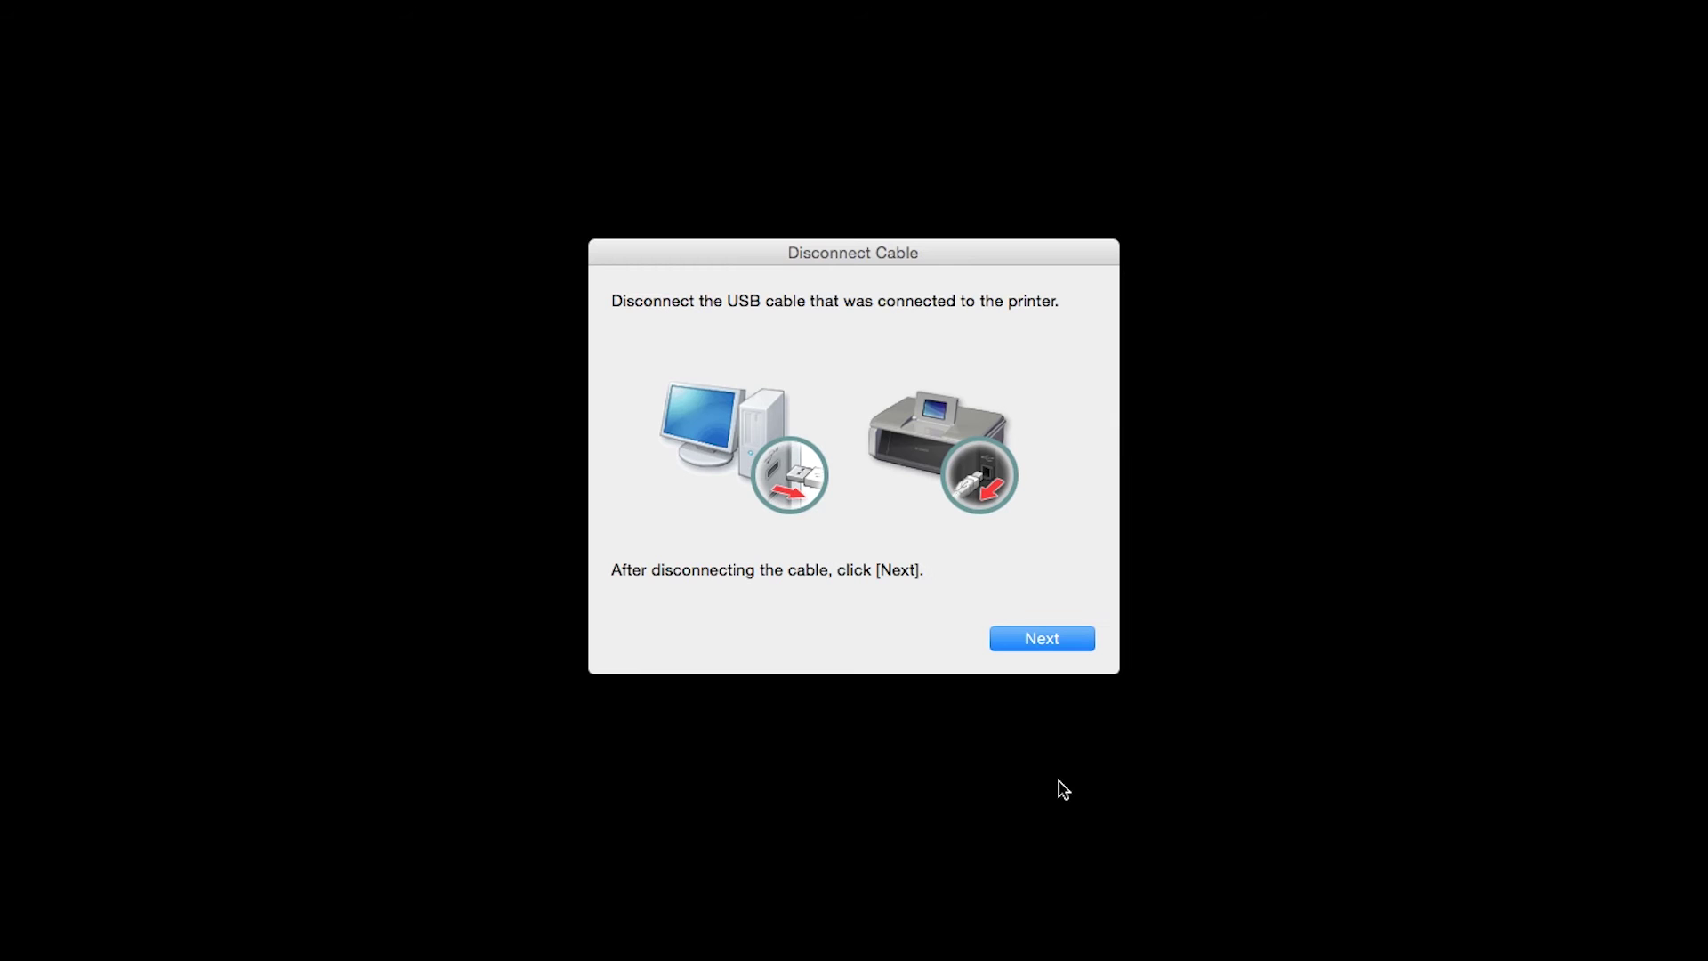
# Confirm the USB cable is disconnected on the Disconnect Cable screen
pyautogui.click(1034, 639)
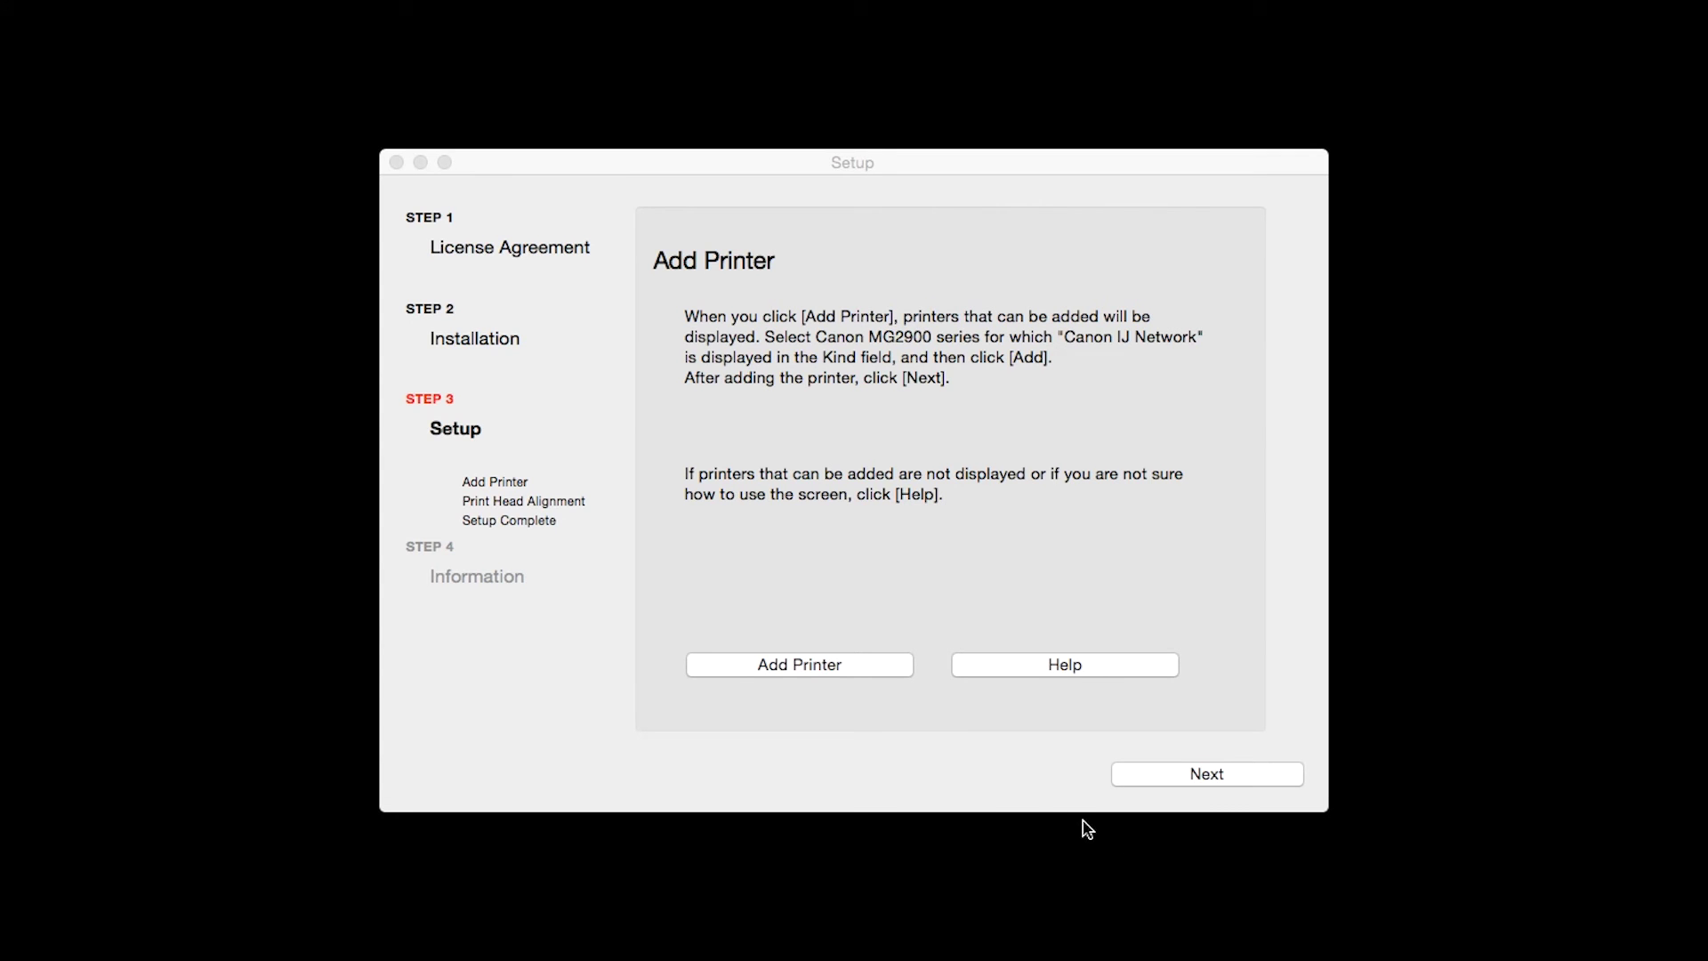
# Add the Canon MG2900 series (Canon IJ Network) printer and advance to Print Head Alignment
pyautogui.click(842, 665)
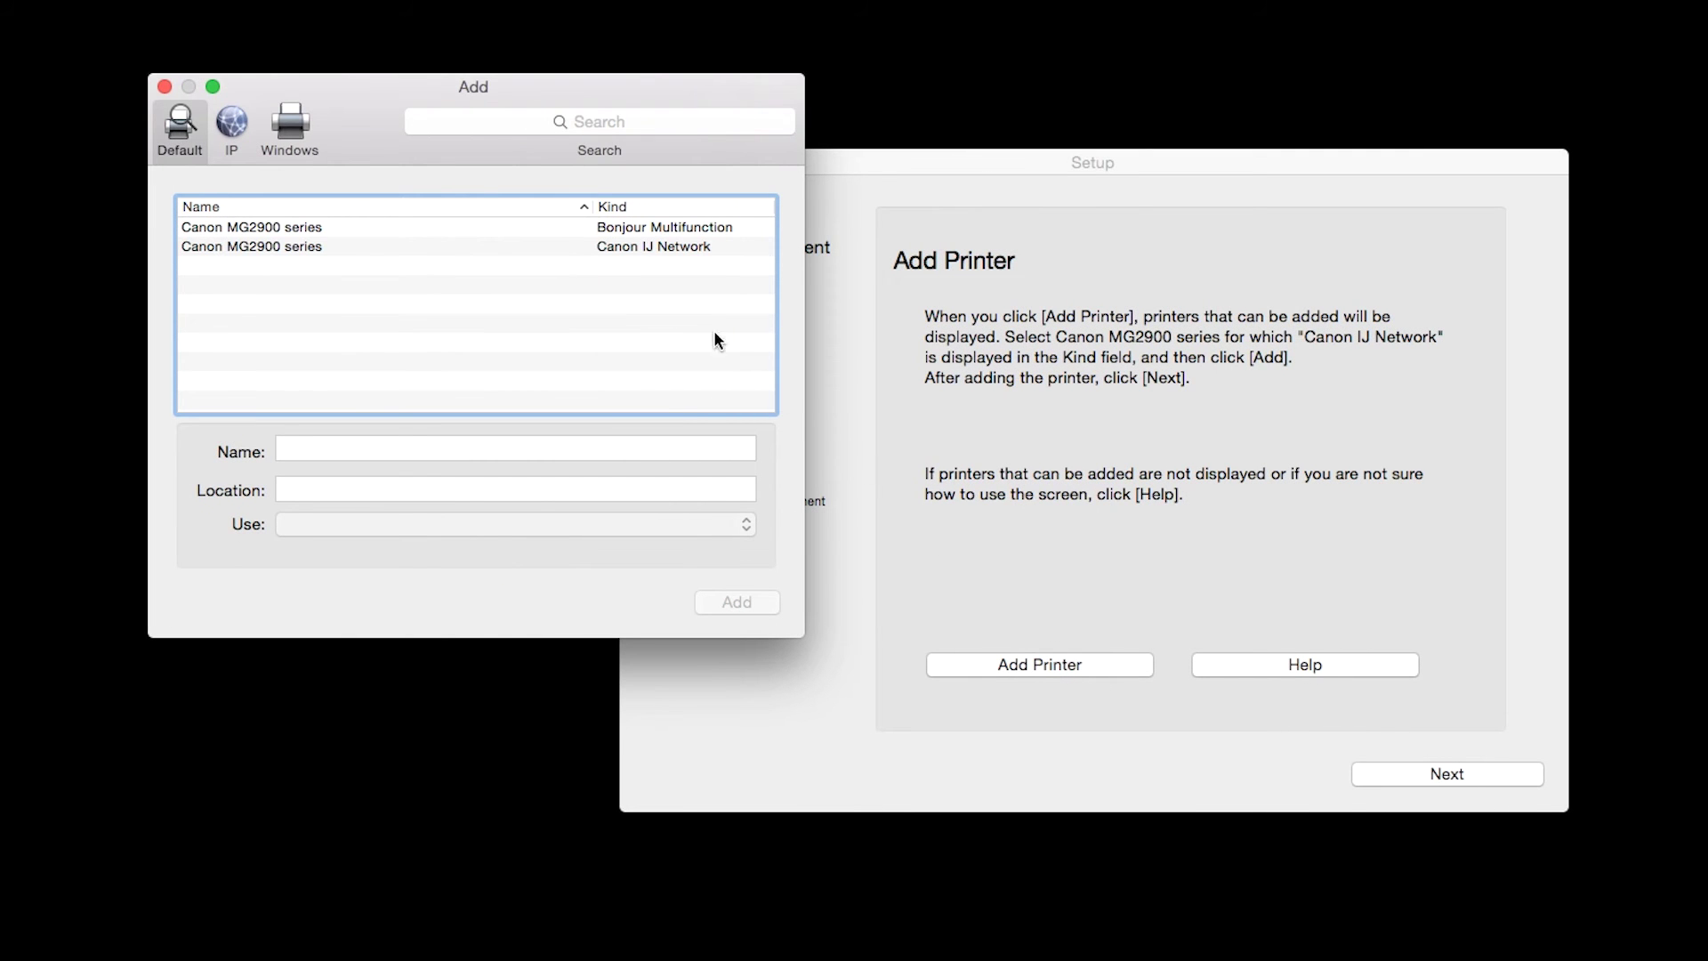
pyautogui.click(648, 249)
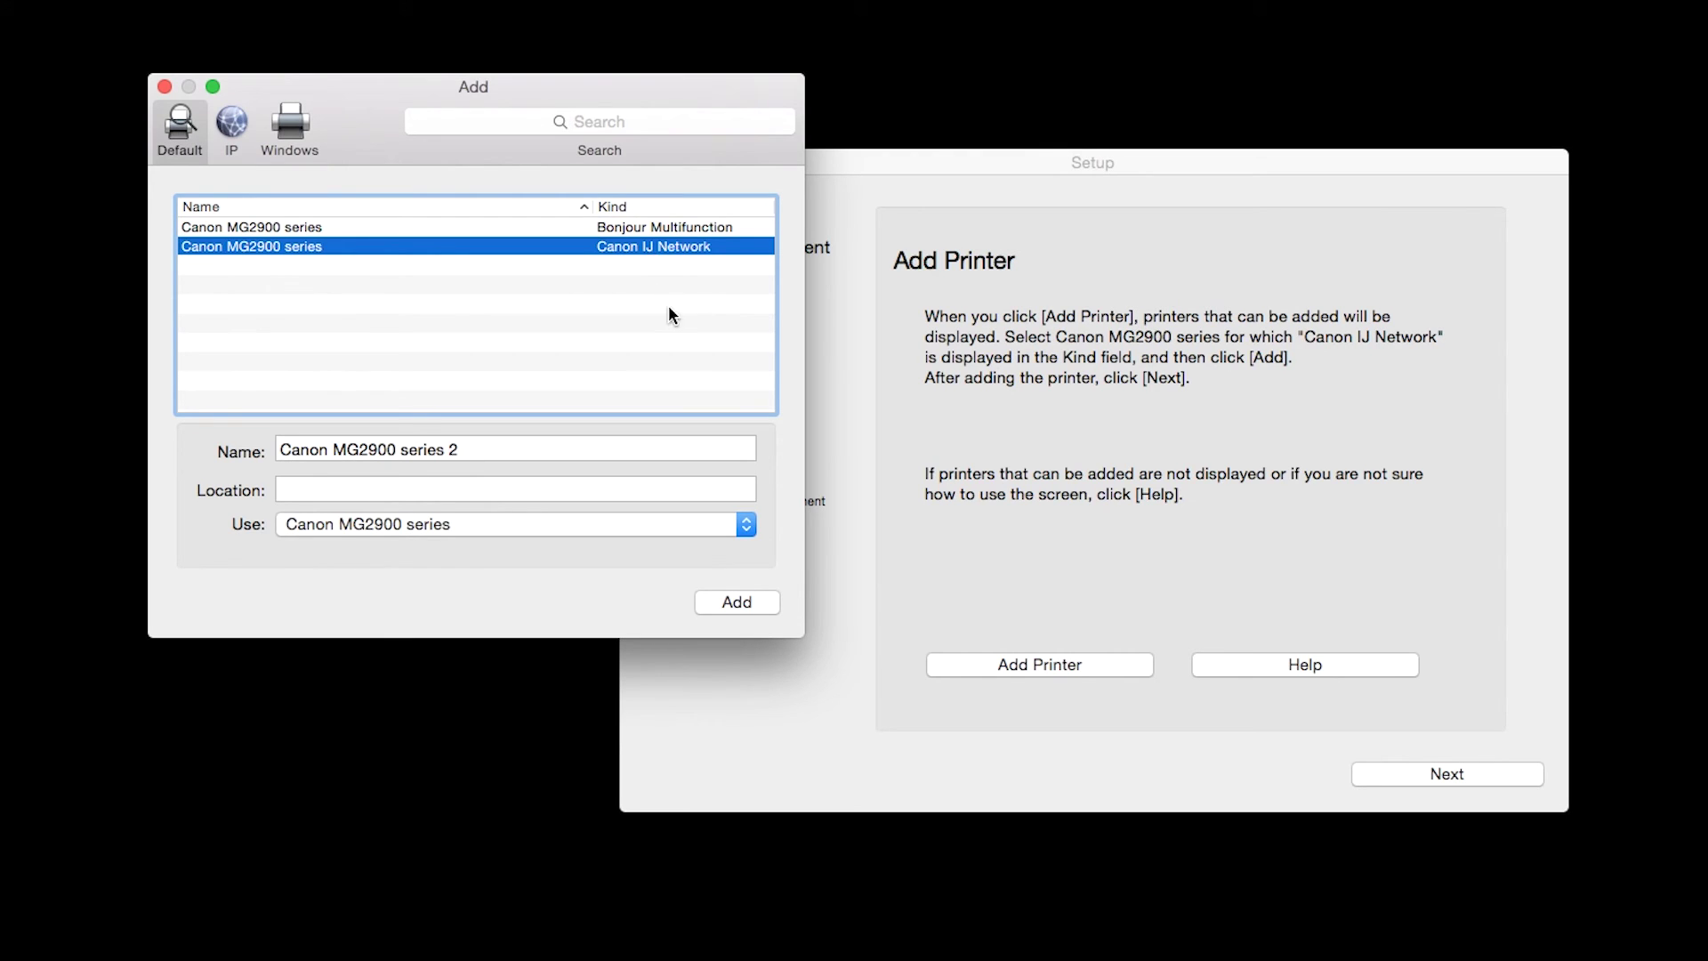
pyautogui.click(731, 605)
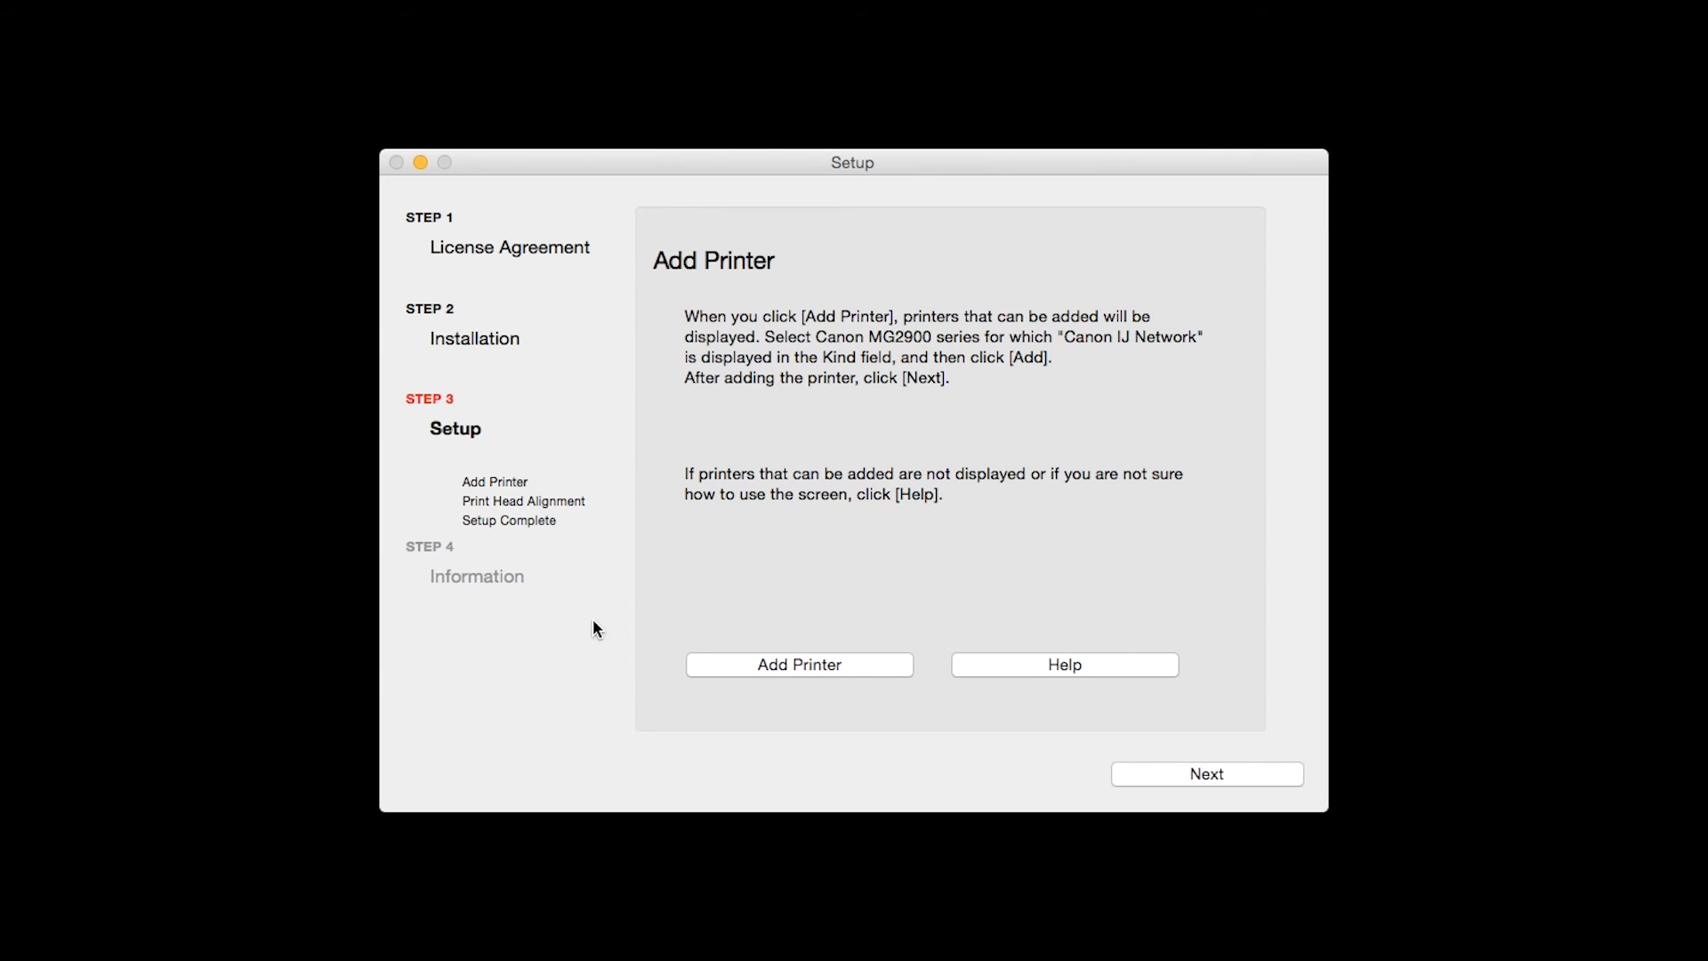
pyautogui.click(1163, 774)
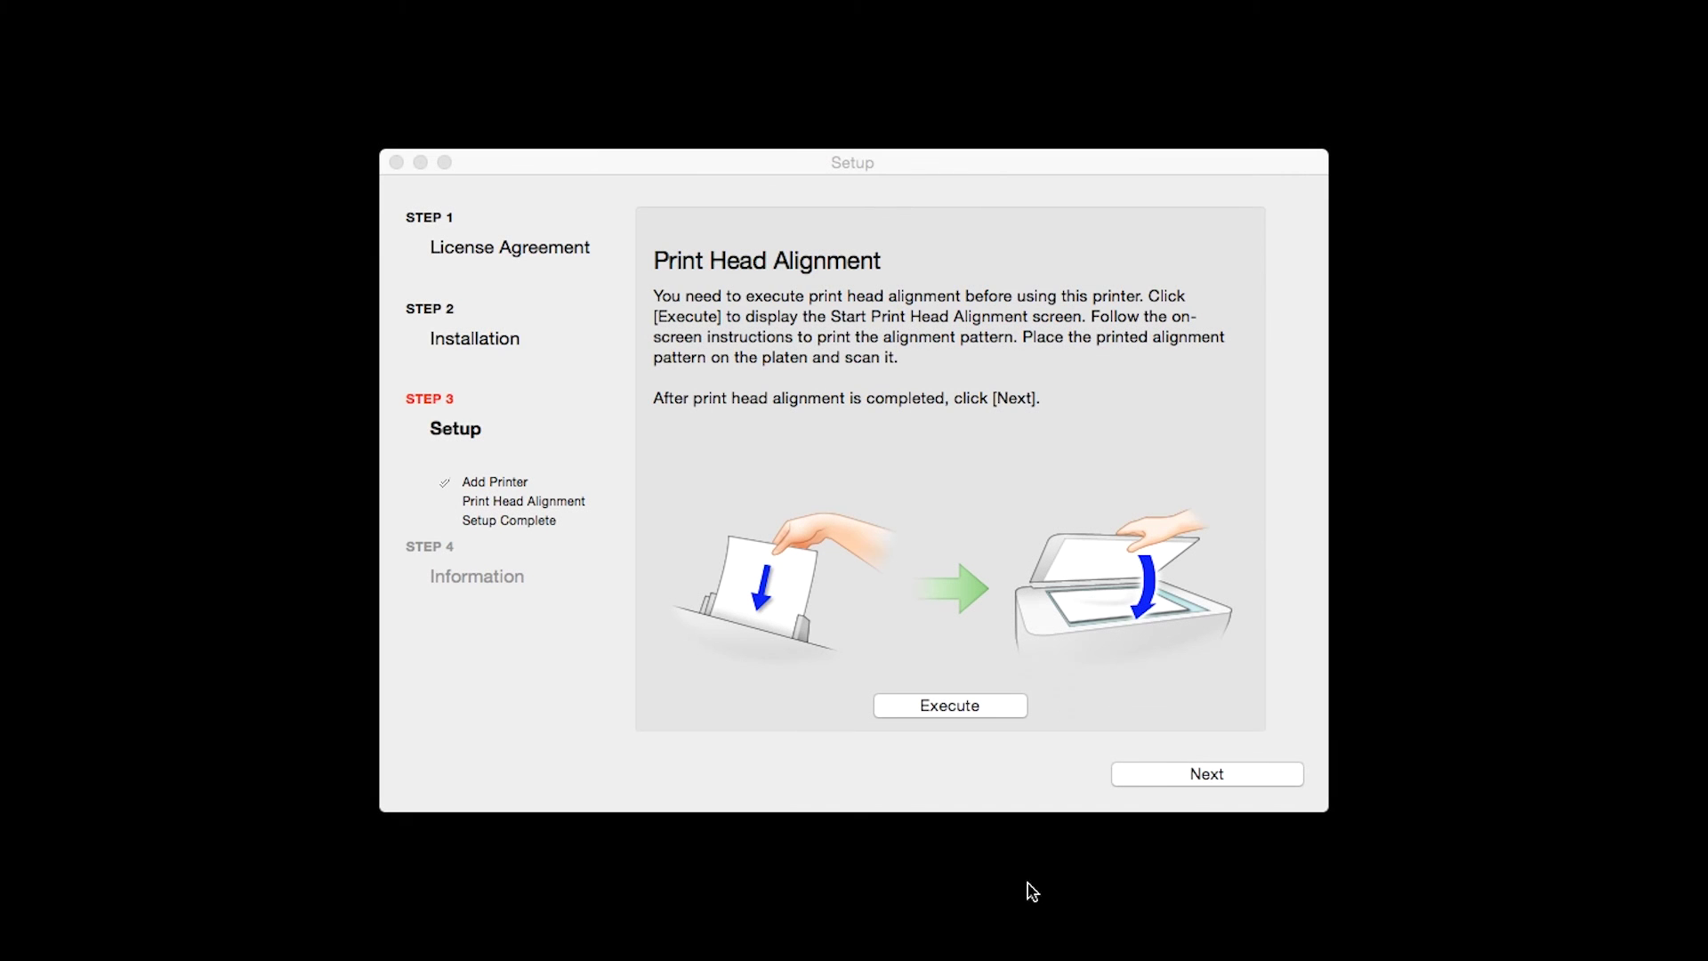
# Skip print head alignment without executing it and continue to Setup Complete
pyautogui.click(1149, 777)
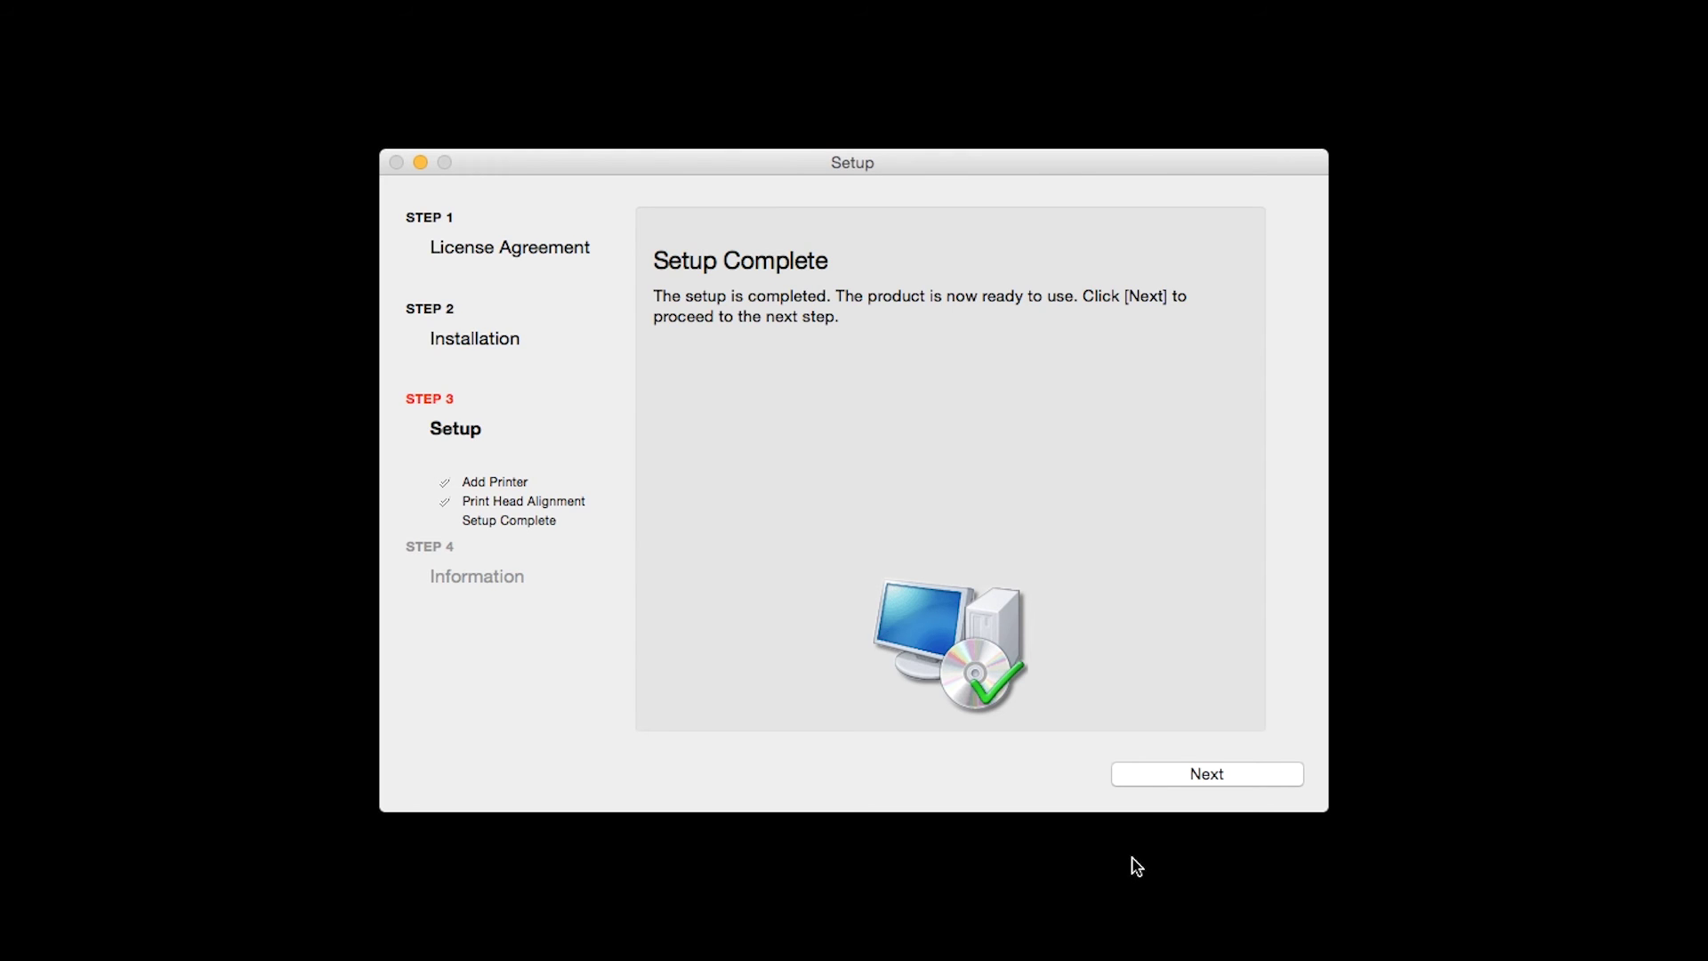
# Continue from Setup Complete into the User Registration information pages
pyautogui.click(1188, 776)
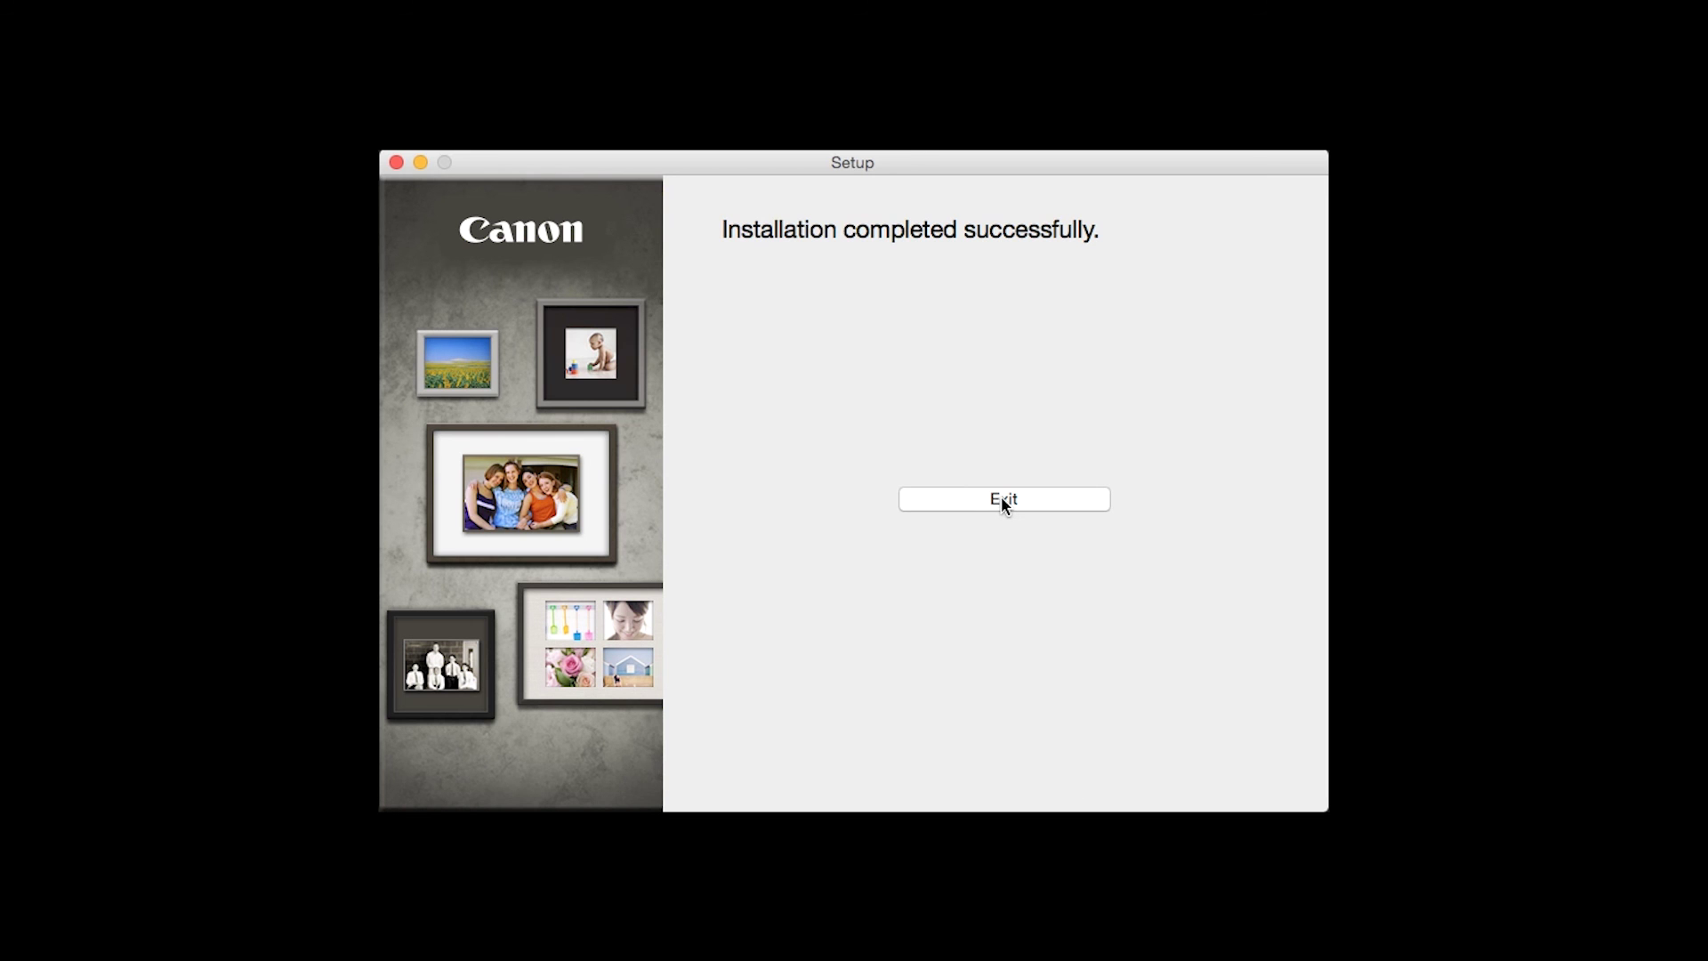
# Exit the Canon IJ Setup installer from the Installation completed successfully screen
pyautogui.click(1000, 498)
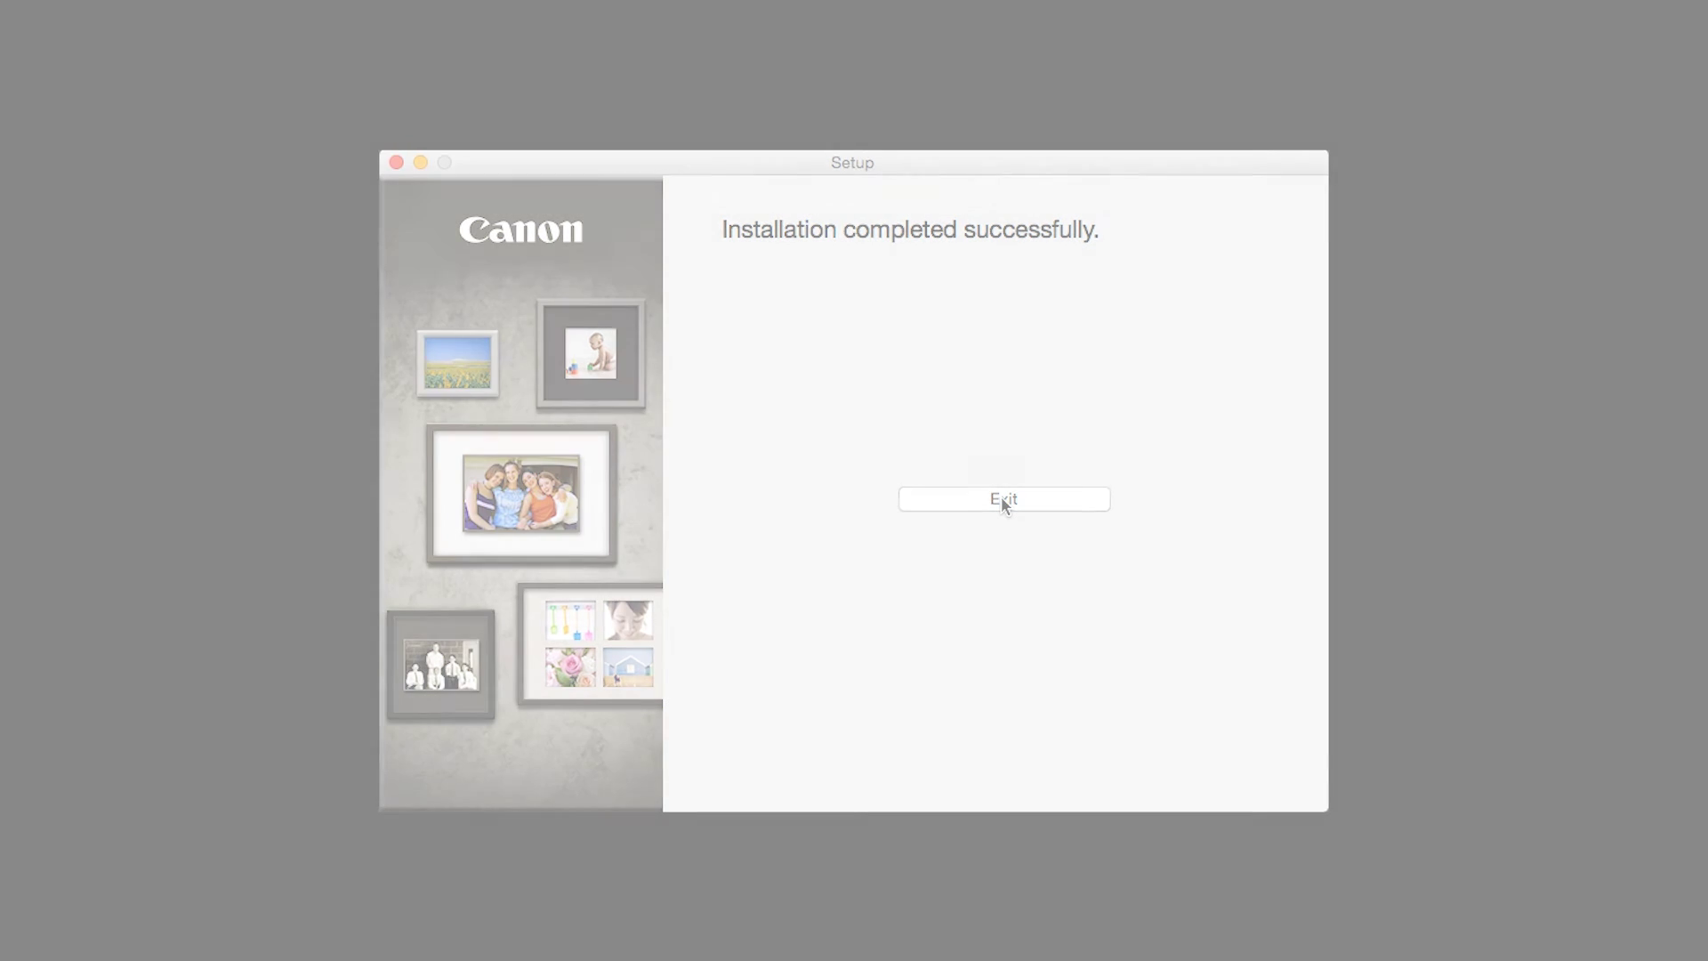